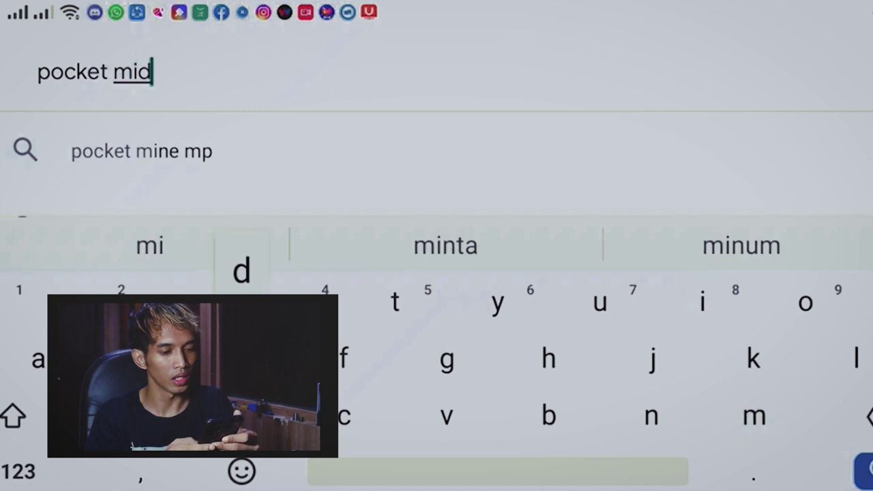
# Step: Search the app store for "pocket midi controler" and open the pocket MIDI Controller listing by Touchstone
pyautogui.write('nt')
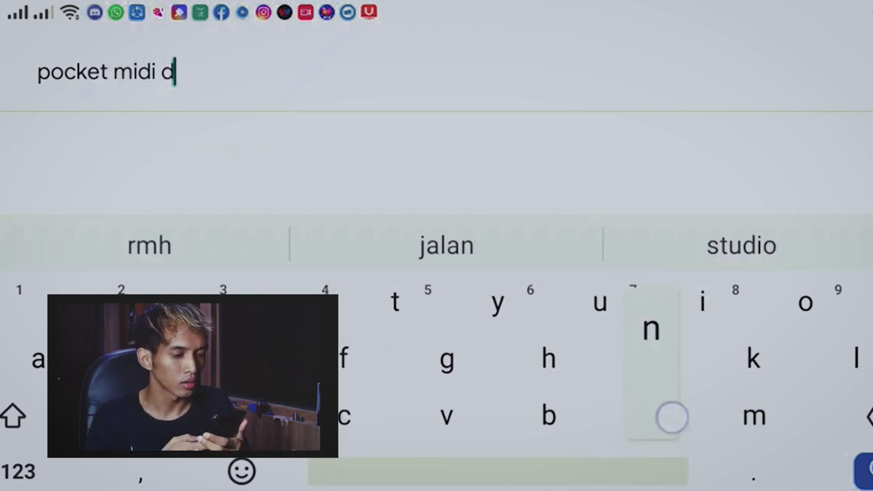
pyautogui.press('BackSpace')
pyautogui.press('BackSpace')
pyautogui.press('BackSpace')
pyautogui.press('BackSpace')
pyautogui.press('BackSpace')
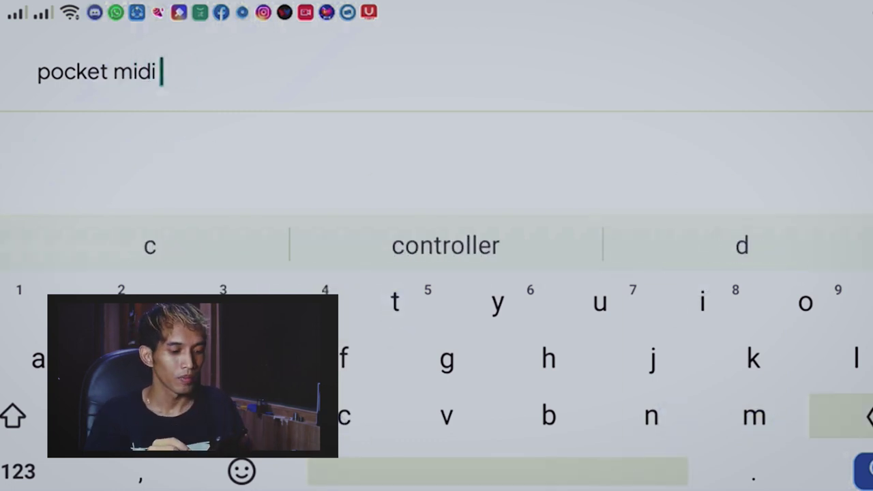
pyautogui.write('con')
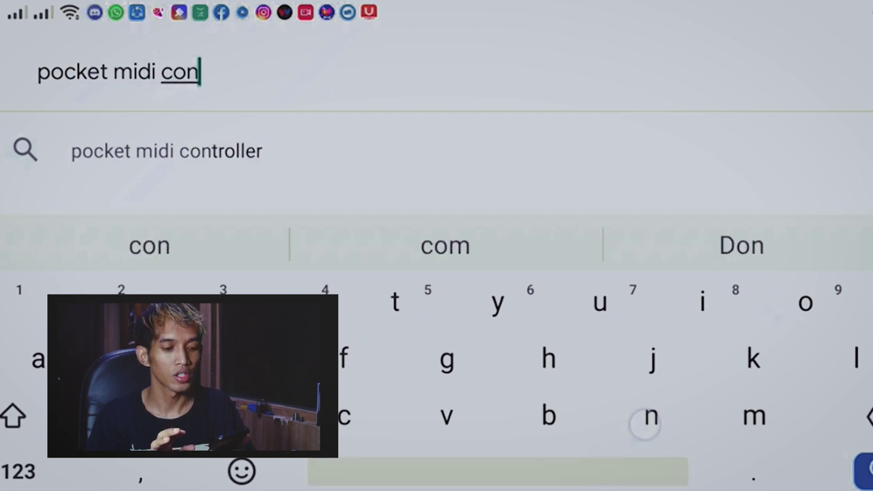
pyautogui.write('troler')
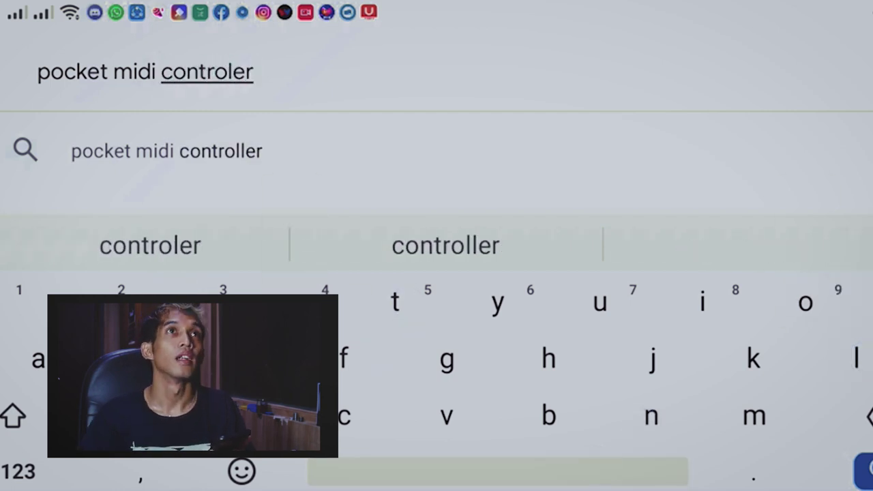
pyautogui.press('Return')
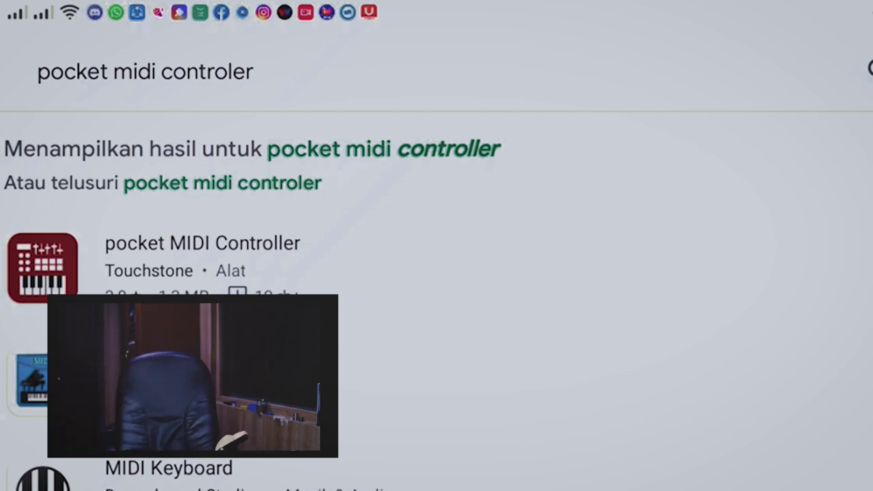
pyautogui.click(403, 268)
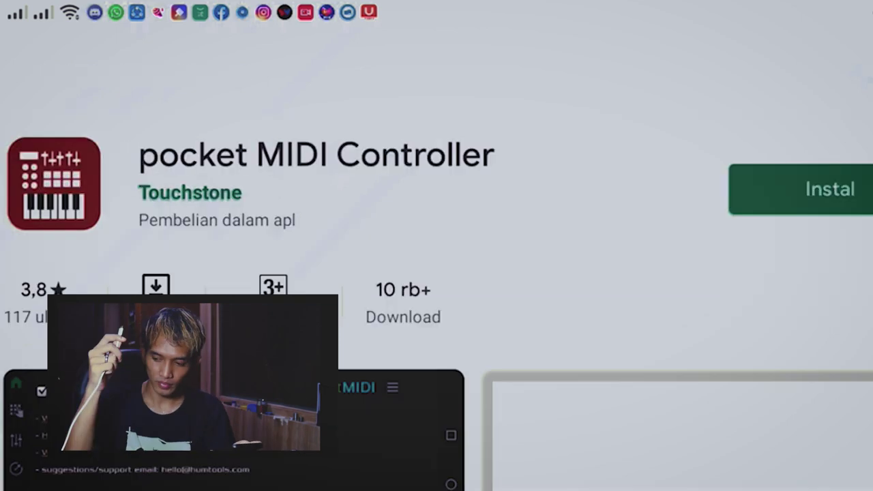
# Step: Examine the preview screenshots in the pocket MIDI Controller listing for its pads, knobs, keyboard and XY controls
pyautogui.moveTo(819, 223); pyautogui.dragTo(819, 186)
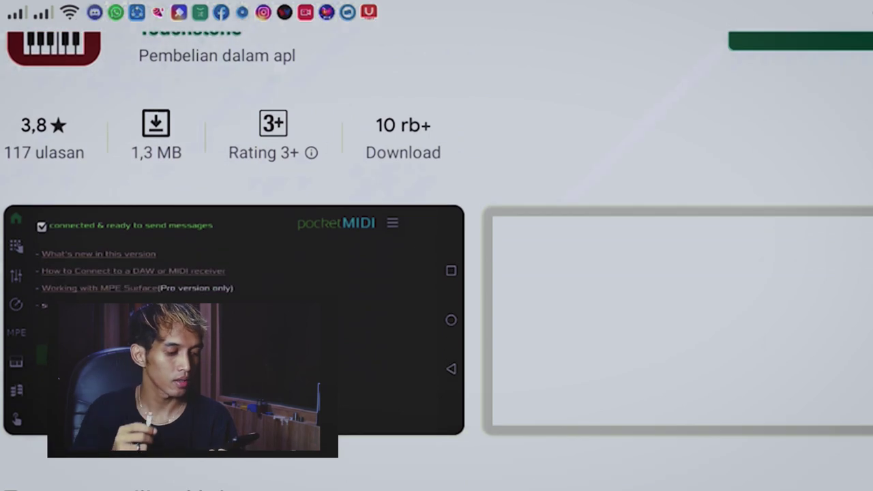
pyautogui.moveTo(682, 320); pyautogui.dragTo(286, 320)
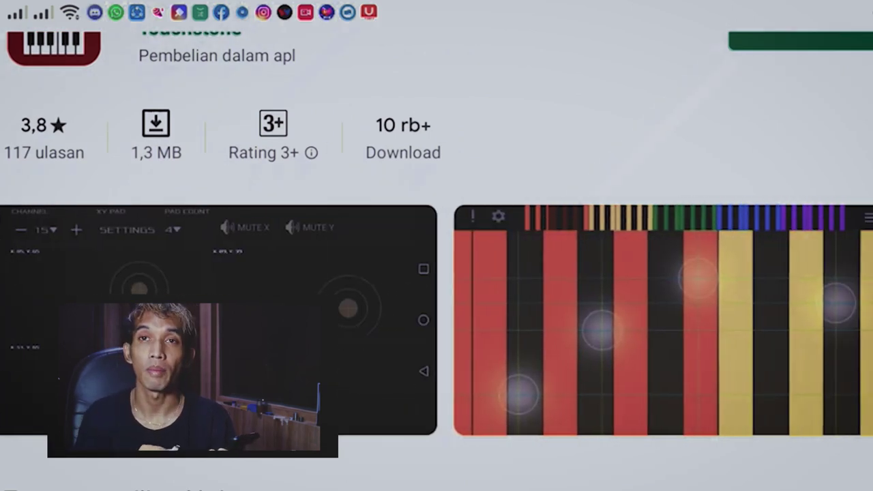
pyautogui.moveTo(682, 321); pyautogui.dragTo(327, 321)
pyautogui.moveTo(614, 320); pyautogui.dragTo(464, 321)
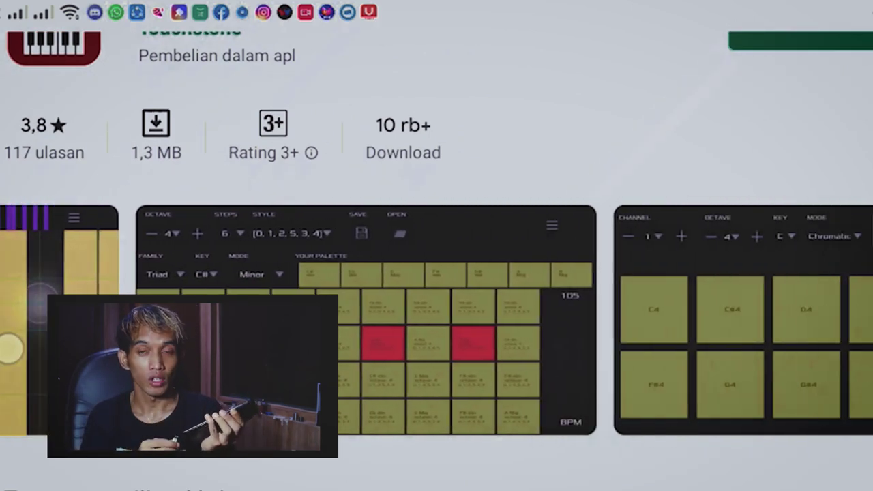
pyautogui.moveTo(683, 320); pyautogui.dragTo(273, 321)
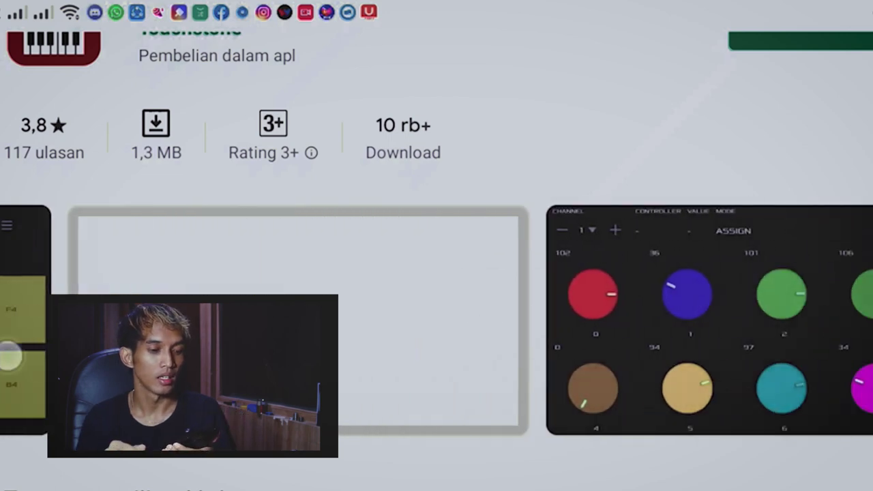
pyautogui.moveTo(682, 321); pyautogui.dragTo(355, 321)
pyautogui.moveTo(682, 320); pyautogui.dragTo(307, 320)
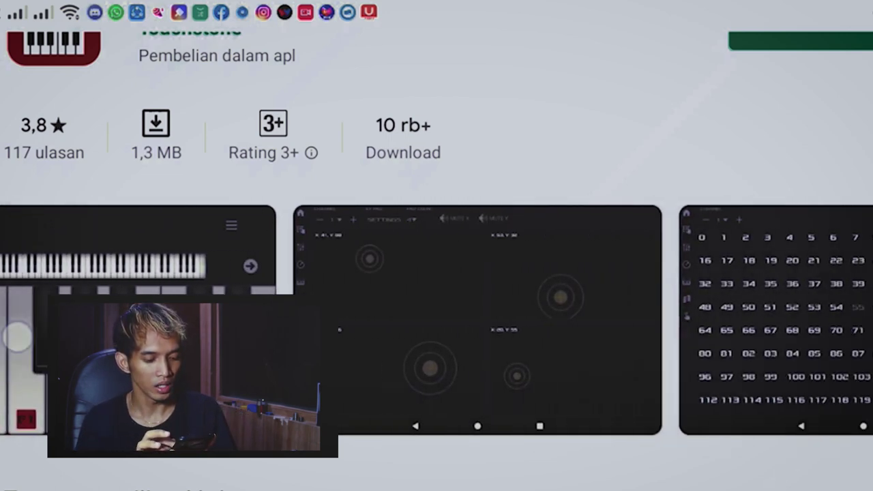
pyautogui.moveTo(437, 170); pyautogui.dragTo(437, 355)
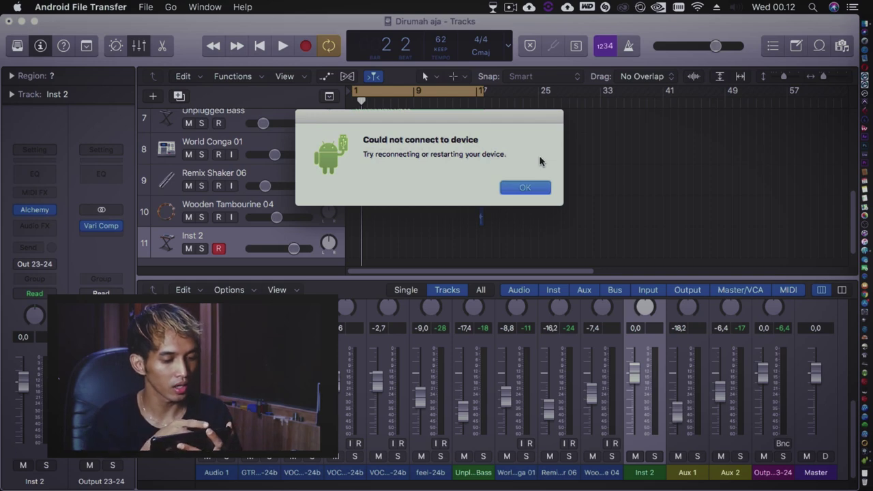
# Step: Dismiss the Android File Transfer connection alert on the computer and take a brief look at the Inst 2 track's Alchemy window
pyautogui.click(529, 191)
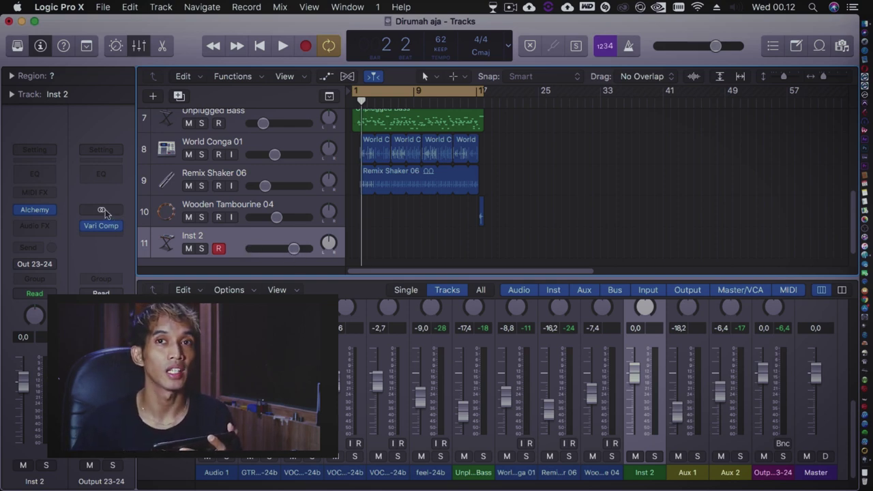
pyautogui.click(37, 213)
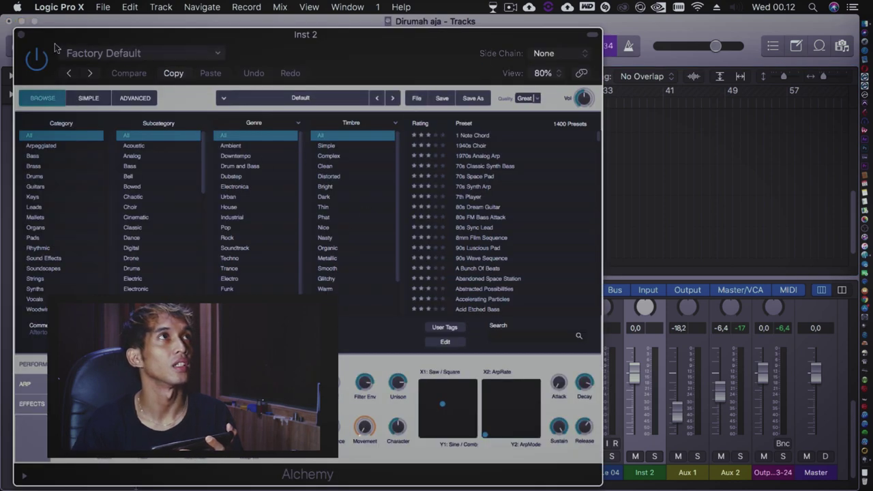
pyautogui.click(20, 35)
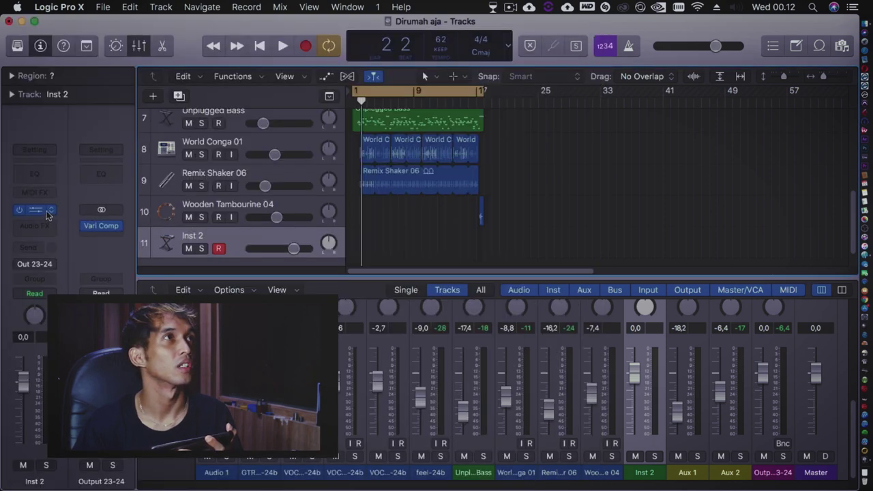
# Step: Load Alchemy's 7th Player preset from the Synths category and Analog subcategory on Inst 2, moving the plugin window off the tracks
pyautogui.click(34, 210)
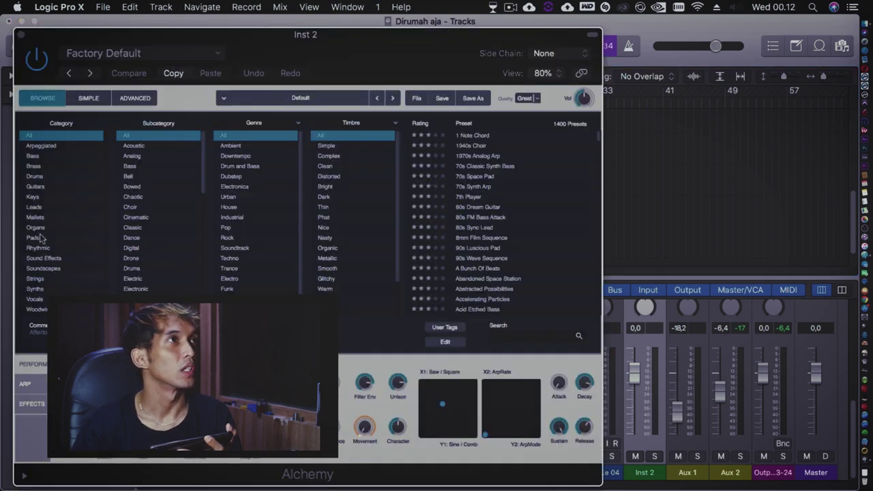
pyautogui.click(35, 289)
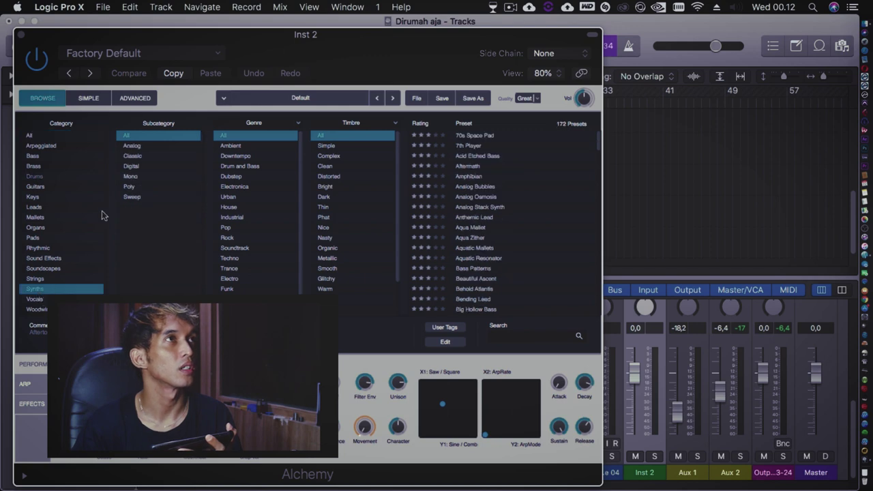
pyautogui.click(145, 146)
pyautogui.click(492, 136)
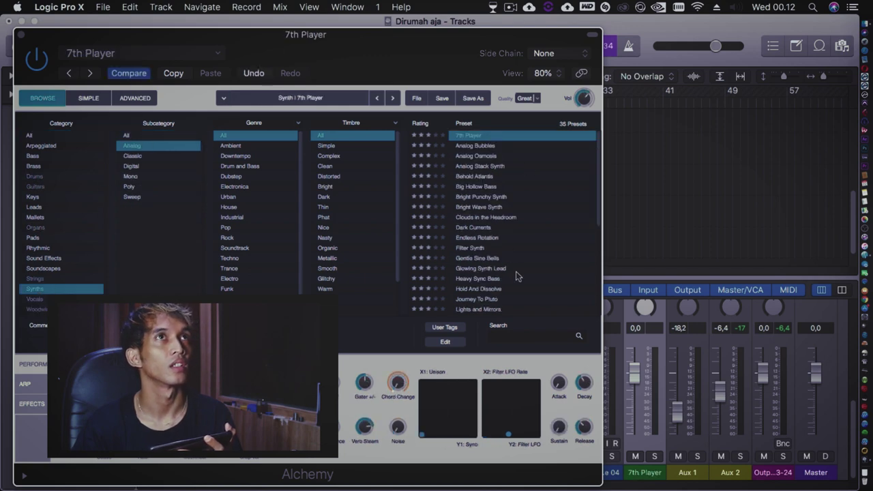
pyautogui.moveTo(412, 51); pyautogui.dragTo(816, 66)
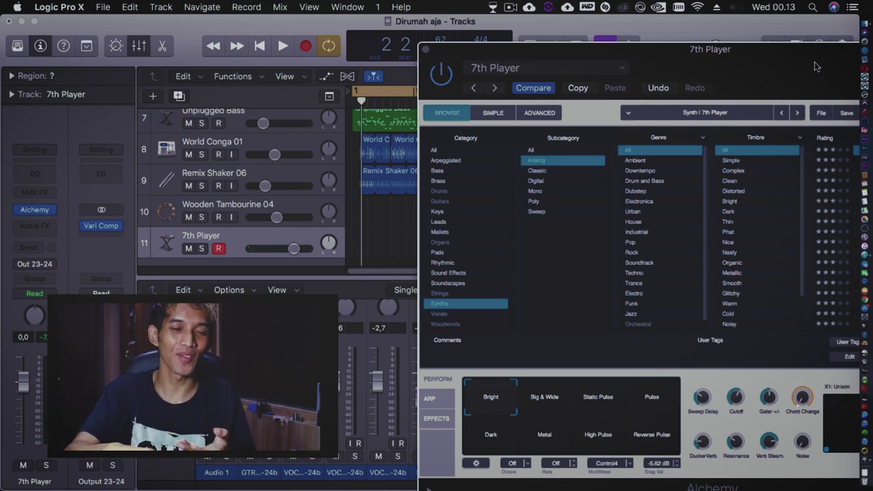
# Step: Delete the 7th Player track and add a new software instrument track below Wooden Tambourine 04
pyautogui.press('super+BackSpace')
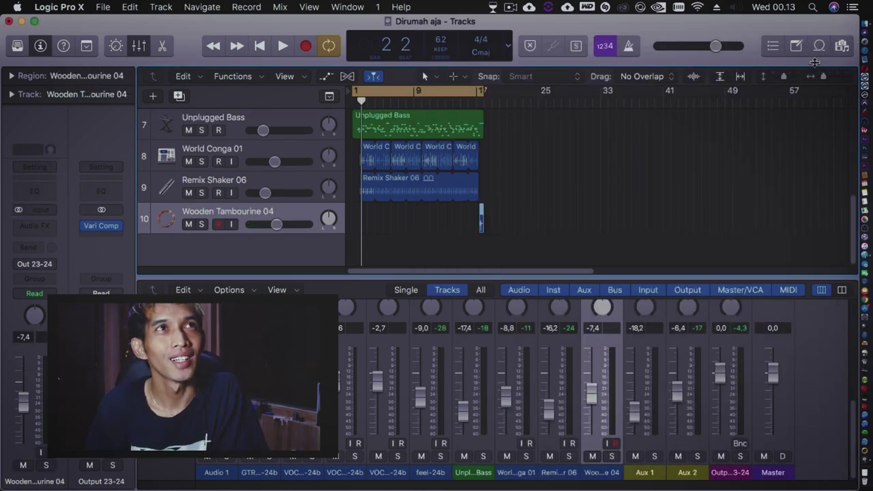
pyautogui.click(266, 252)
pyautogui.click(243, 241)
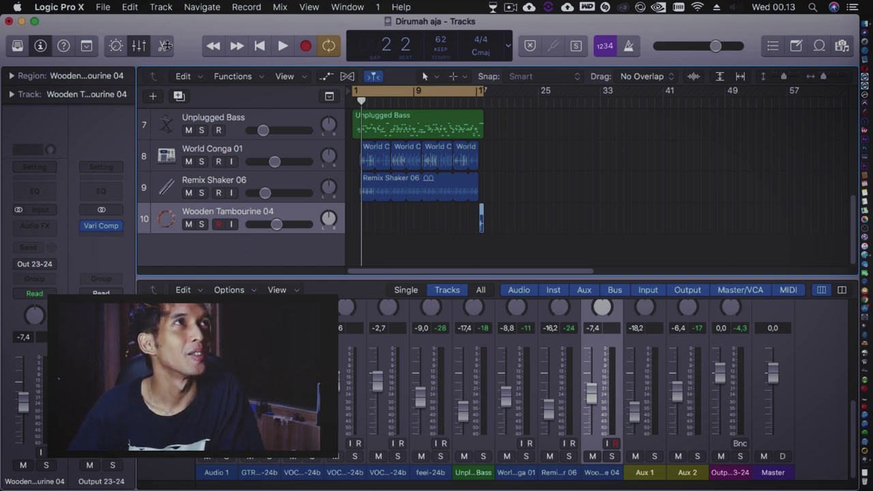
pyautogui.click(131, 7)
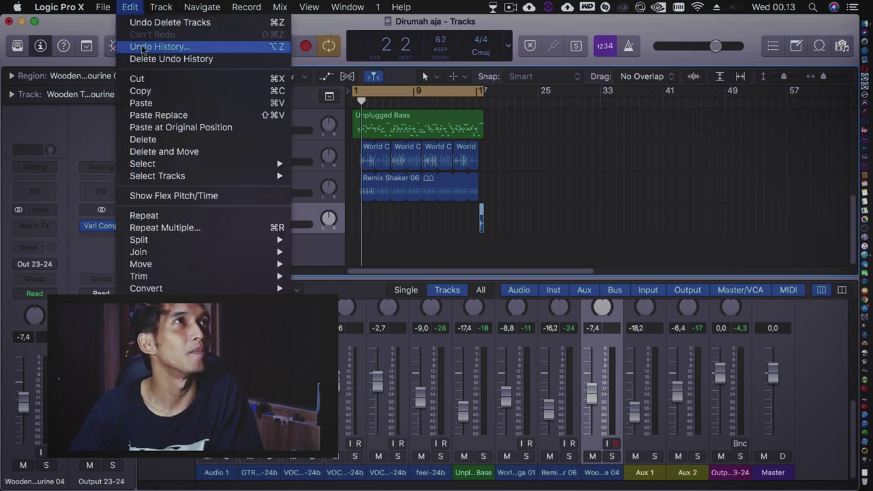
pyautogui.click(478, 253)
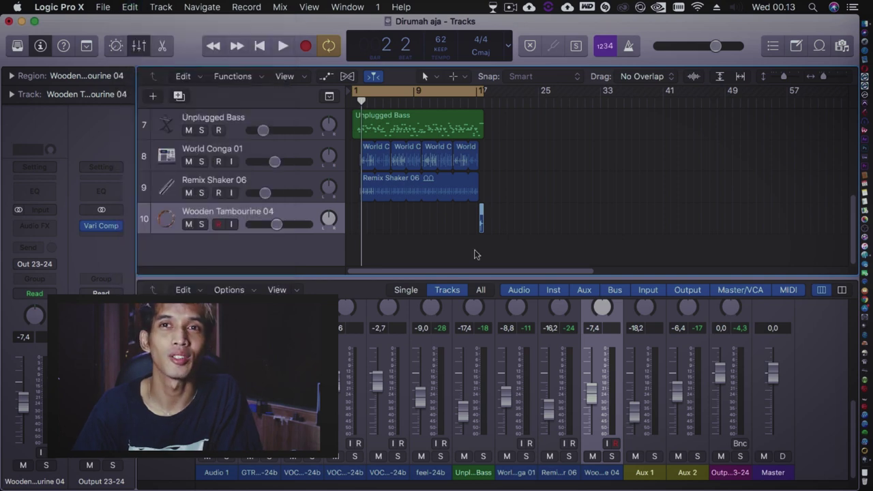
pyautogui.rightClick(309, 252)
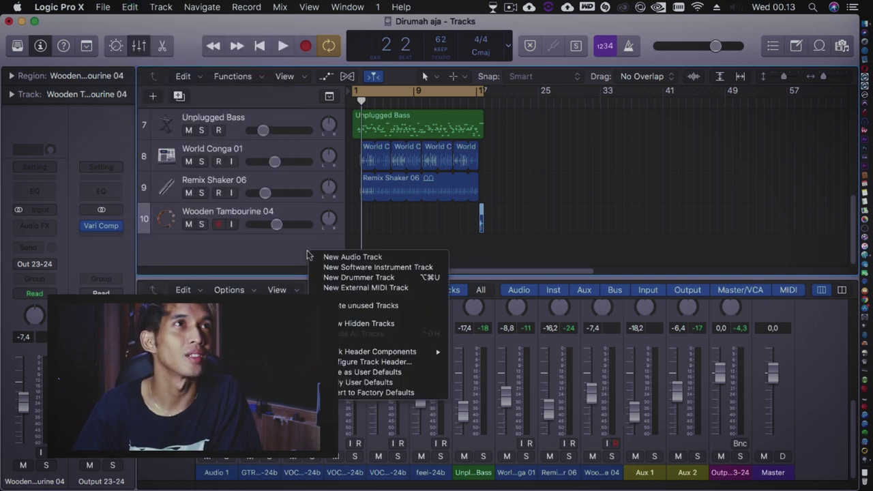
pyautogui.click(340, 268)
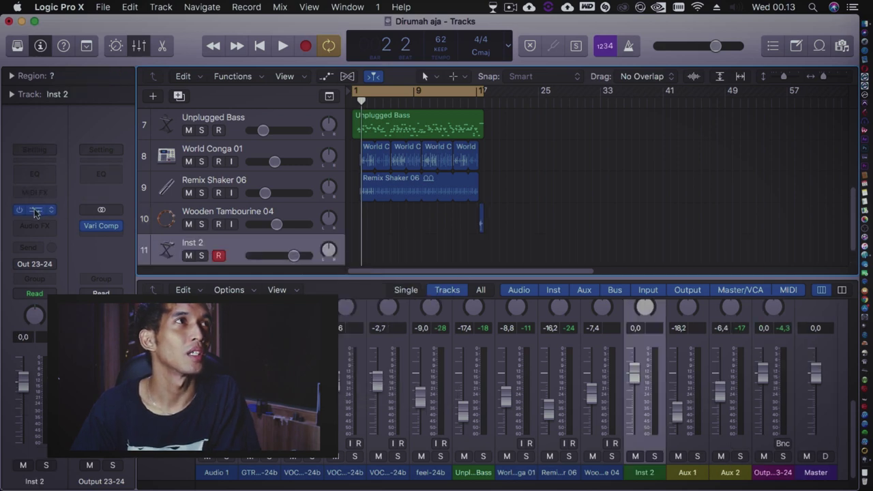
# Step: Browse Alchemy's preset categories on the new instrument track and load Acid Etched Bass from Synths, keeping the track list uncovered
pyautogui.click(36, 212)
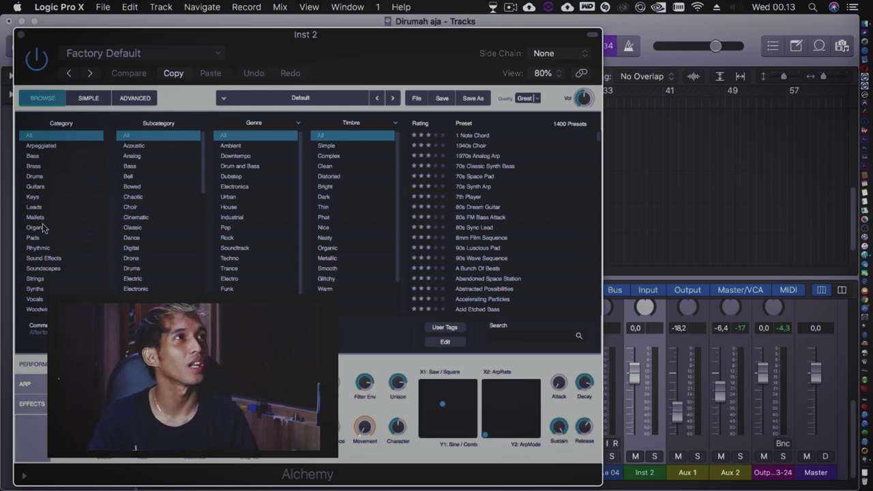
pyautogui.click(42, 239)
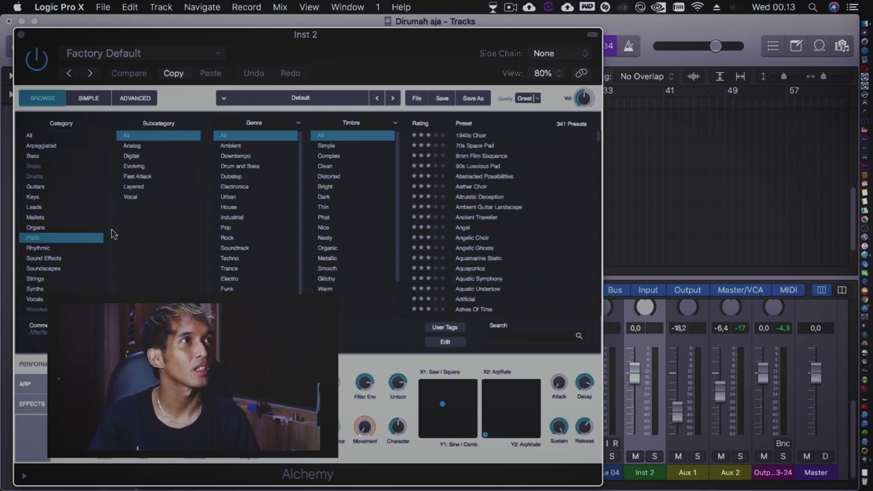
pyautogui.click(61, 251)
pyautogui.click(61, 257)
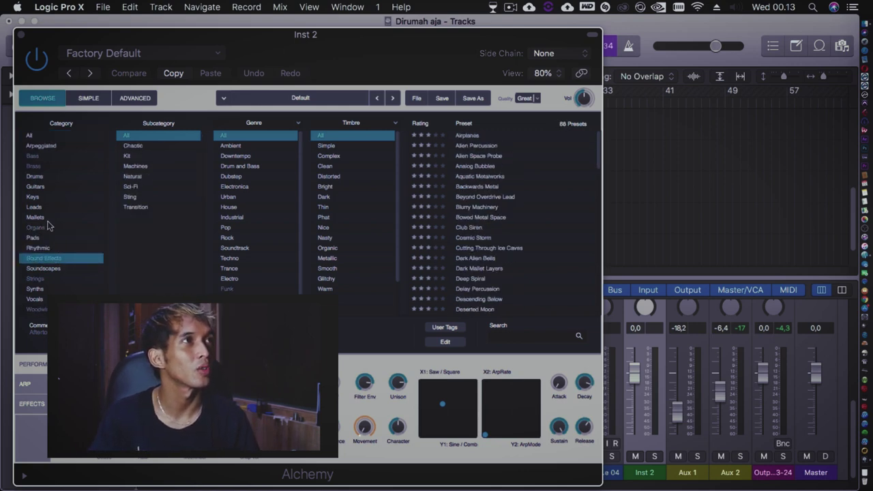
pyautogui.click(47, 238)
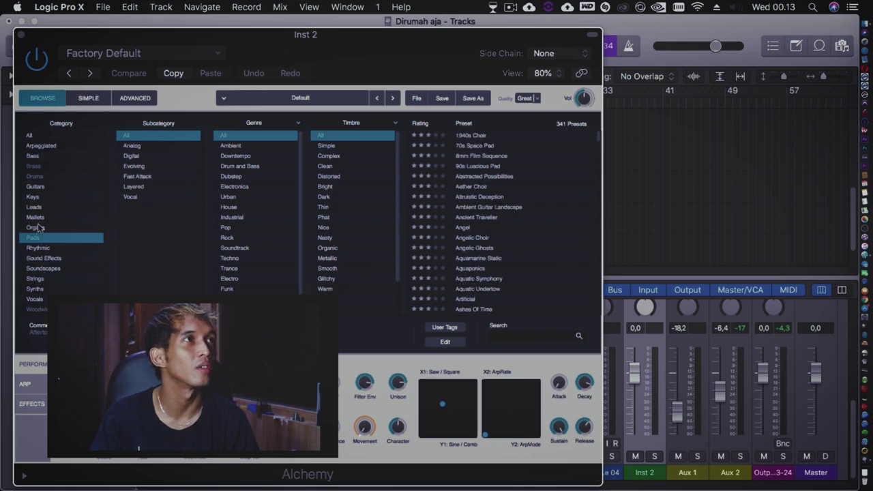
pyautogui.click(41, 279)
pyautogui.click(37, 290)
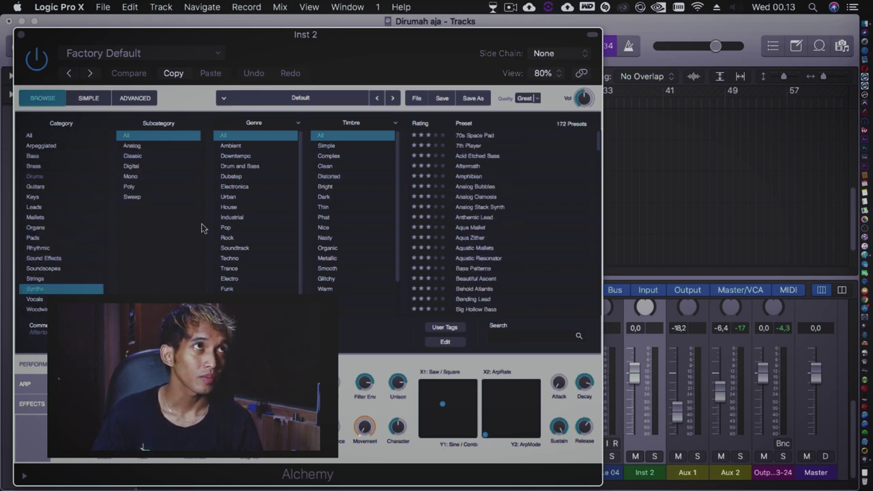
pyautogui.click(477, 157)
pyautogui.moveTo(425, 52); pyautogui.dragTo(680, 5)
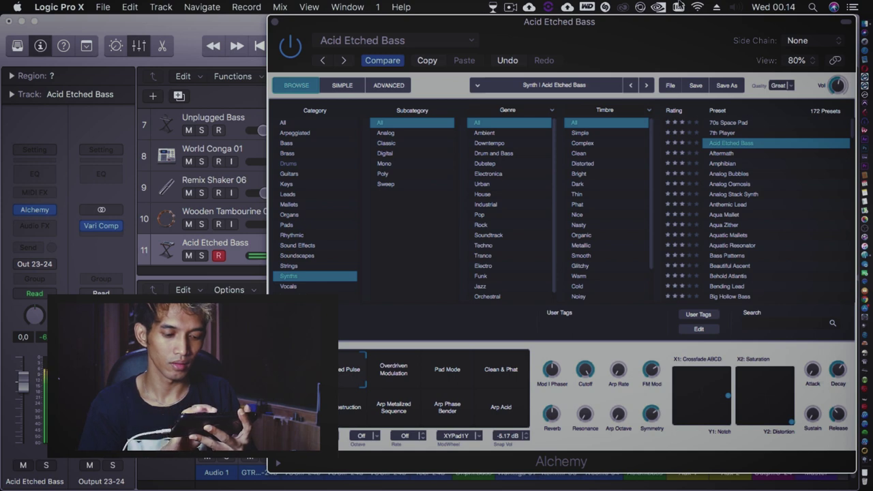
# Step: Load Alchemy's Amphibian preset on track 11 and record a MIDI take from bar 1 to about bar 6
pyautogui.click(740, 163)
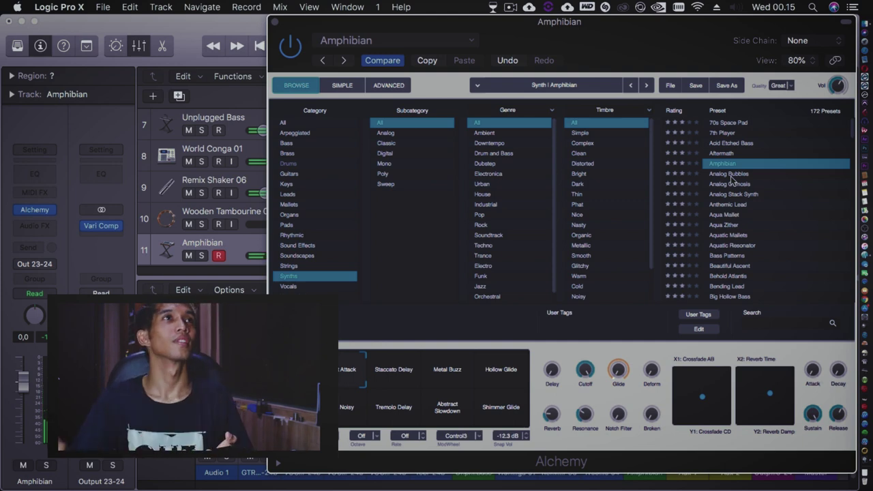
pyautogui.moveTo(679, 34); pyautogui.dragTo(706, 328)
pyautogui.click(260, 45)
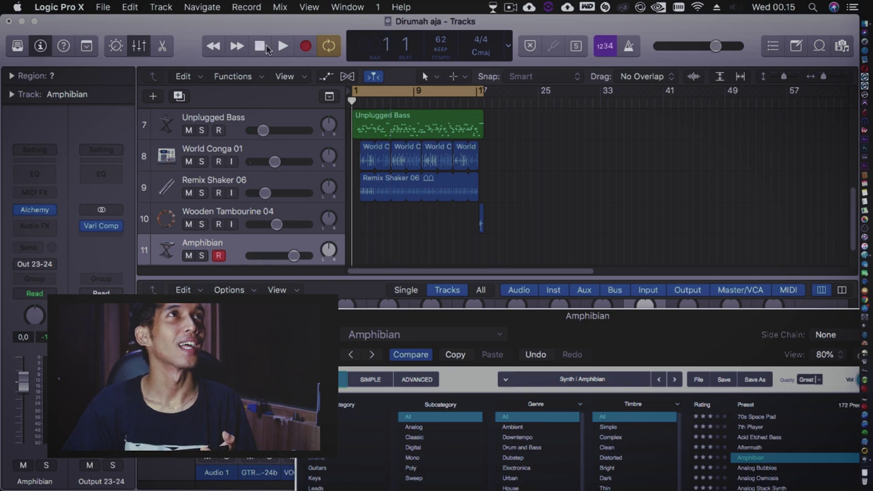
pyautogui.click(306, 46)
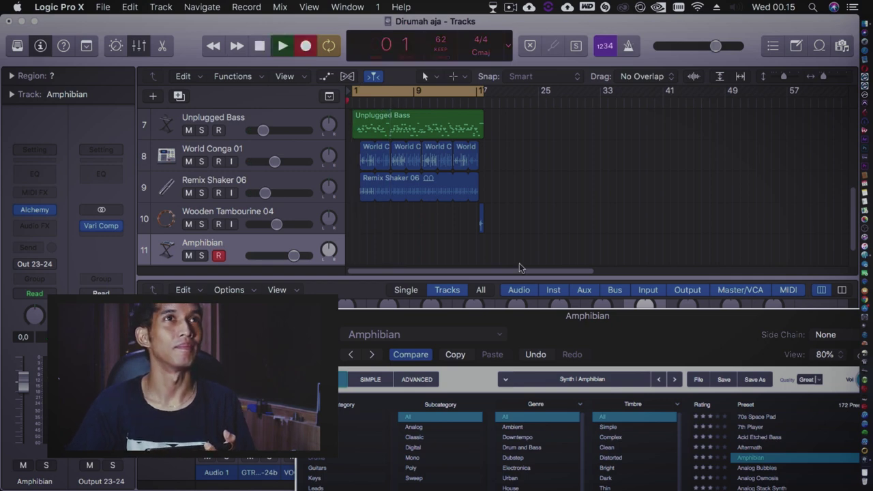
pyautogui.moveTo(552, 314); pyautogui.dragTo(681, 23)
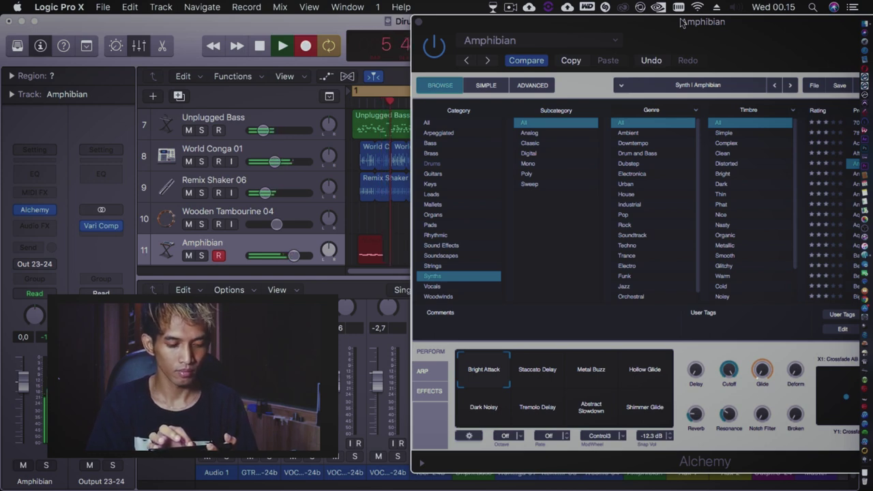
pyautogui.press('space')
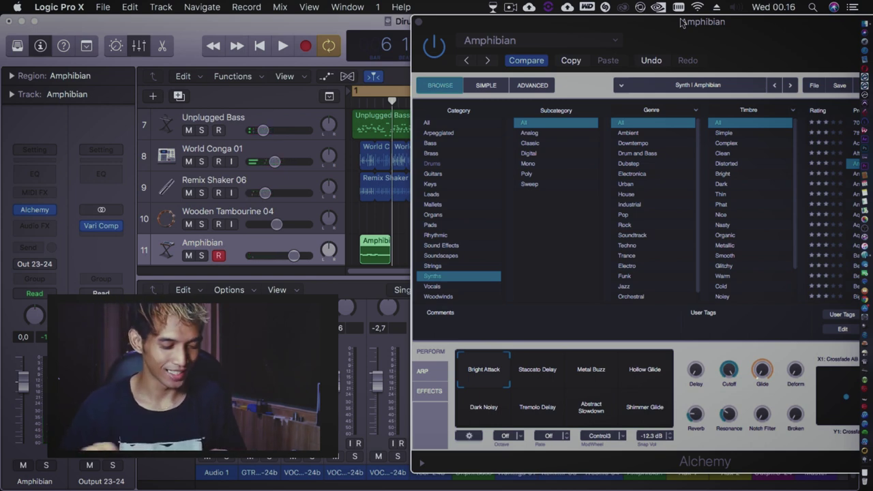
# Step: Close the Alchemy window, open the recorded Amphibian region in the Piano Roll, and quantize all its notes to 1/16 Note
pyautogui.moveTo(536, 34); pyautogui.dragTo(554, 32)
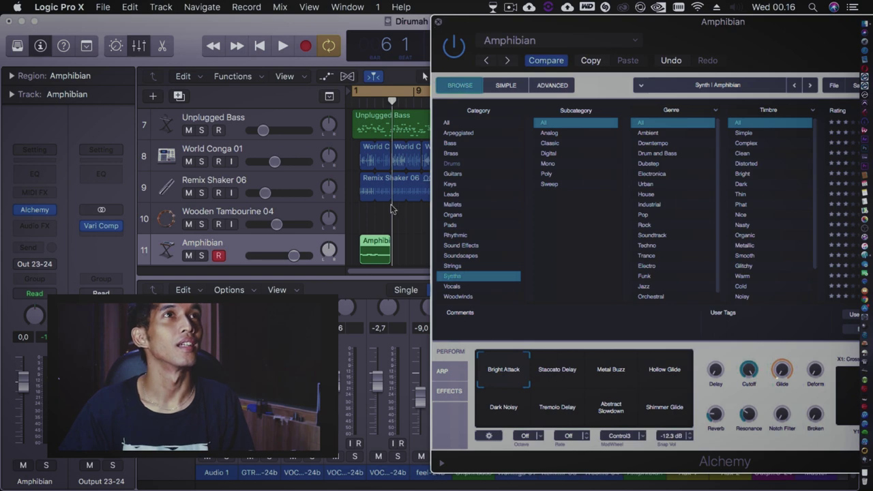
pyautogui.click(437, 23)
pyautogui.press('p')
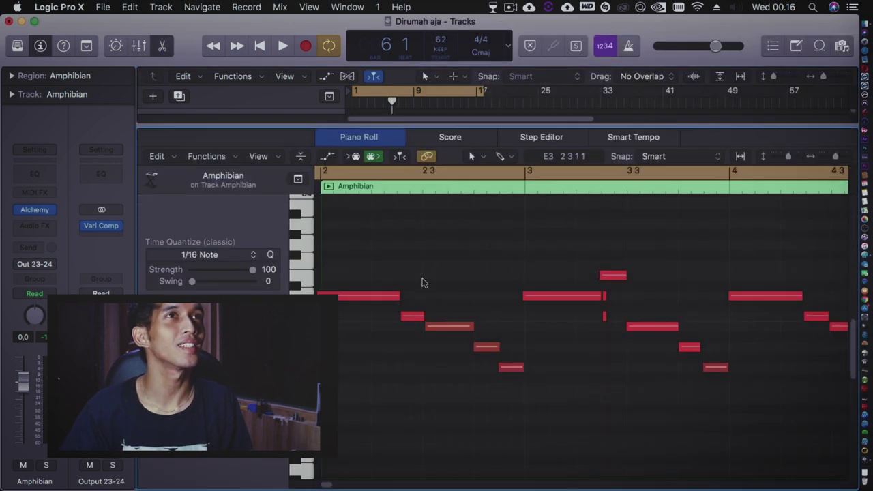
pyautogui.press('super+a')
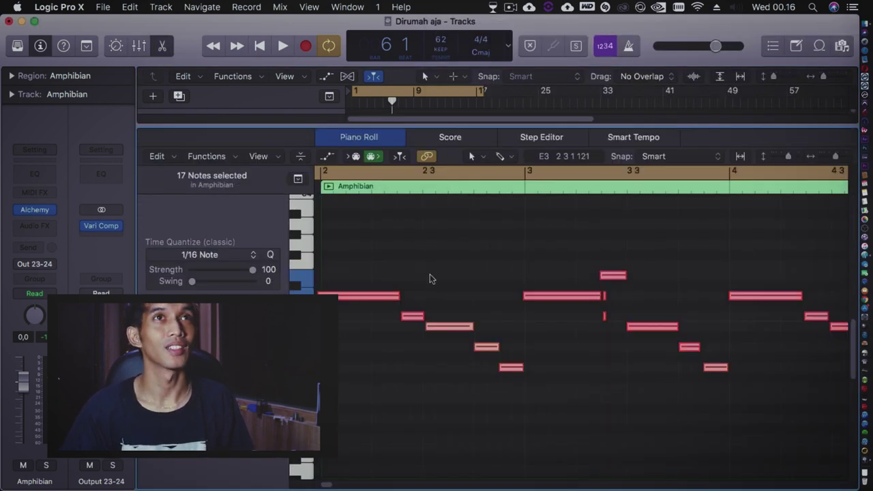
pyautogui.press('q')
pyautogui.click(450, 272)
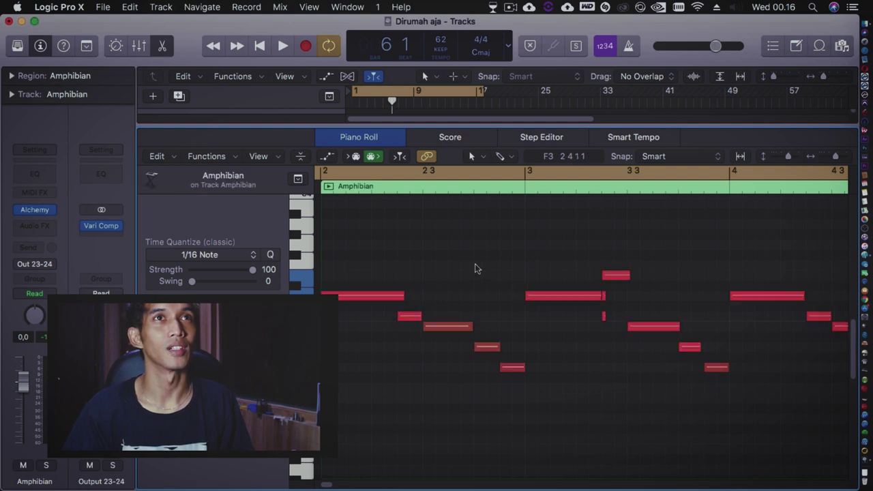
# Step: Delete the two stray very short notes in the middle of bar 3 of the Amphibian region
pyautogui.click(604, 315)
pyautogui.keyDown('shift'); pyautogui.click(604, 295); pyautogui.keyUp('shift')
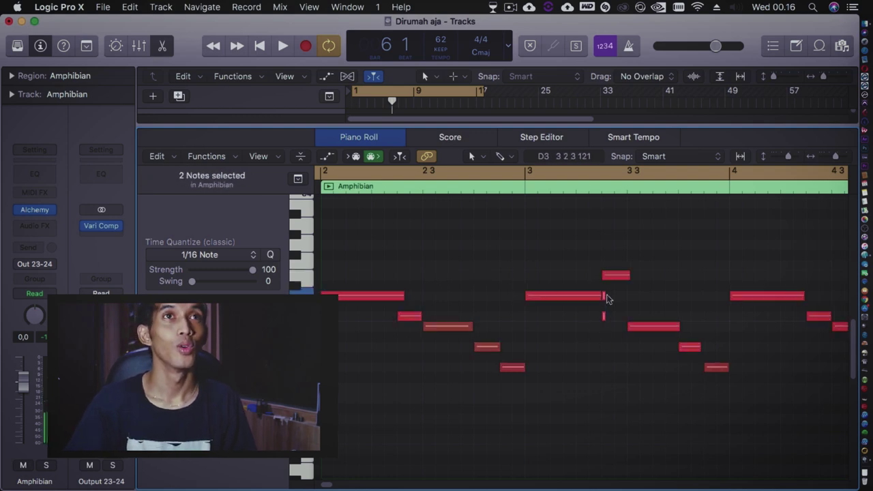
pyautogui.click(603, 344)
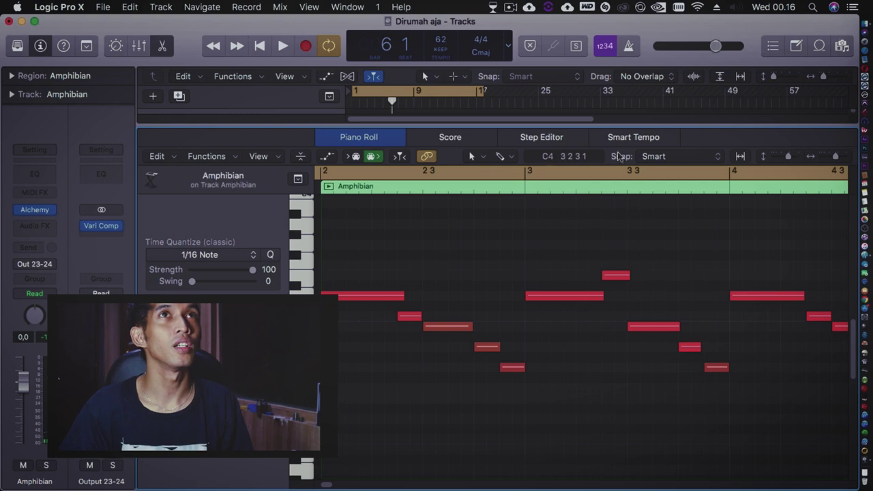
# Step: Shorten the long first note of bar 2 to end where the following note begins, and play back the edited region
pyautogui.moveTo(401, 298); pyautogui.dragTo(396, 298)
pyautogui.click(434, 289)
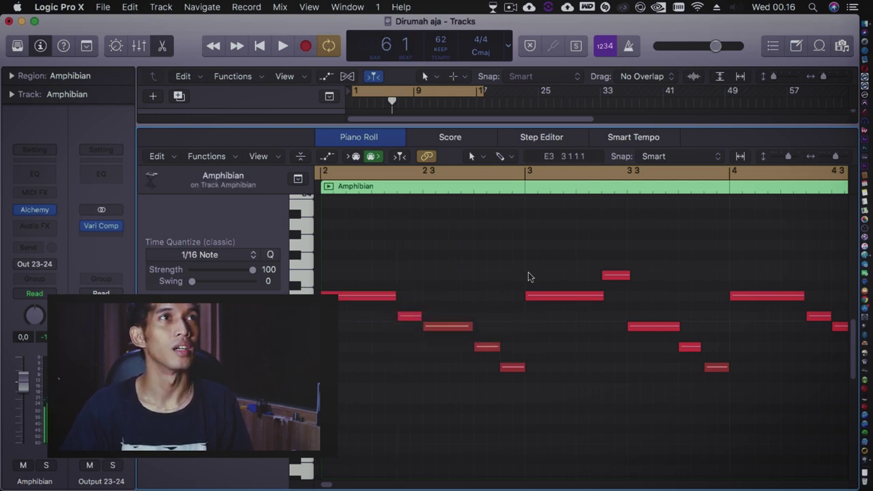
pyautogui.press('space')
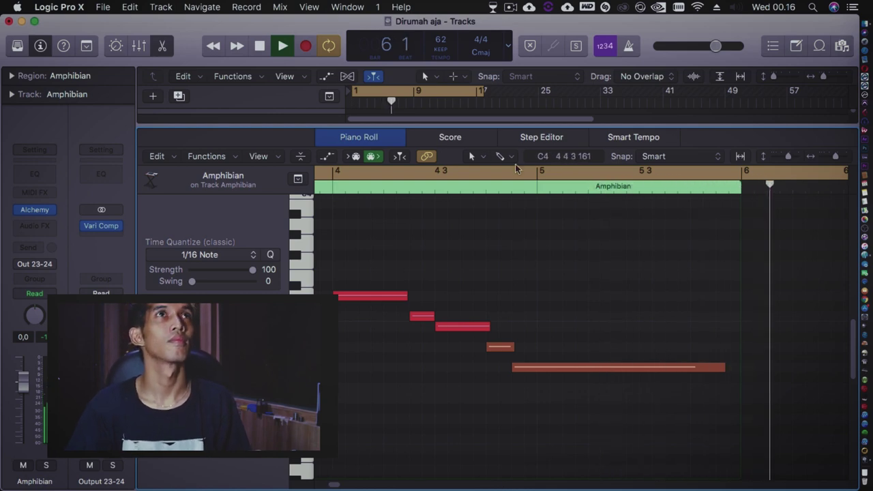
pyautogui.press('space')
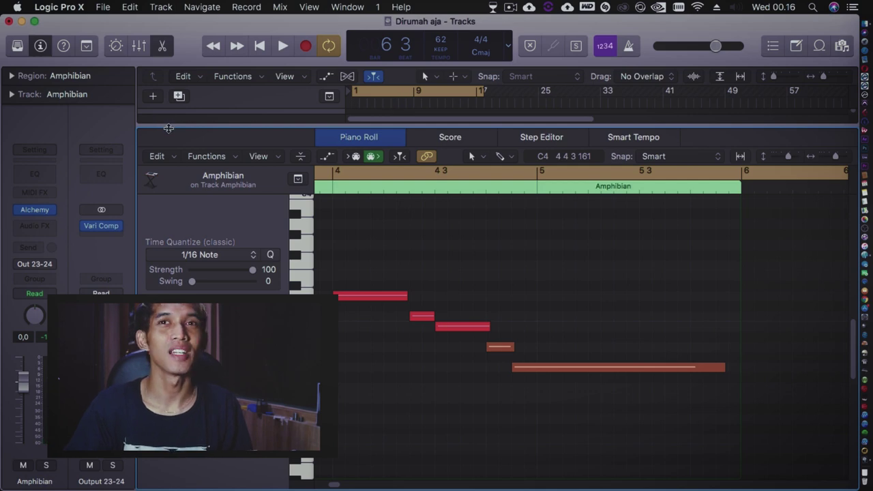
# Step: Reduce the Piano Roll's height to uncover the tracks, and load Behold Atlantis from Alchemy's Analog subcategory on track 11
pyautogui.moveTo(169, 128); pyautogui.dragTo(169, 328)
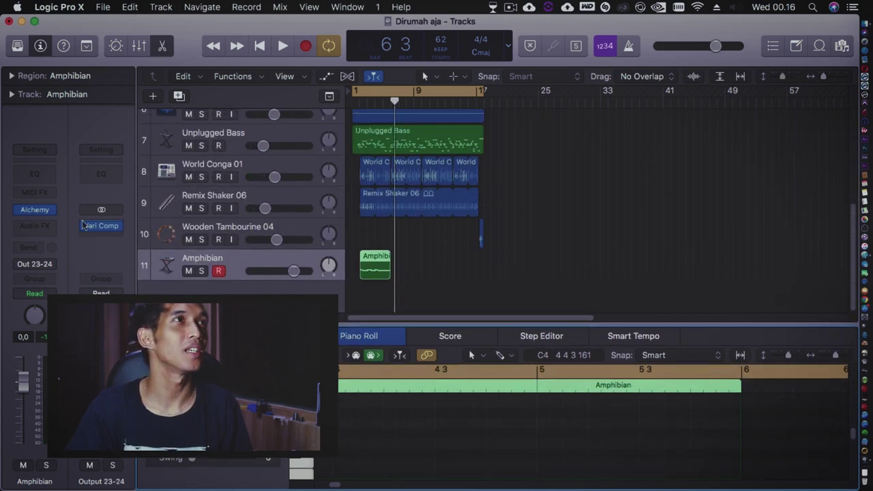
pyautogui.click(35, 210)
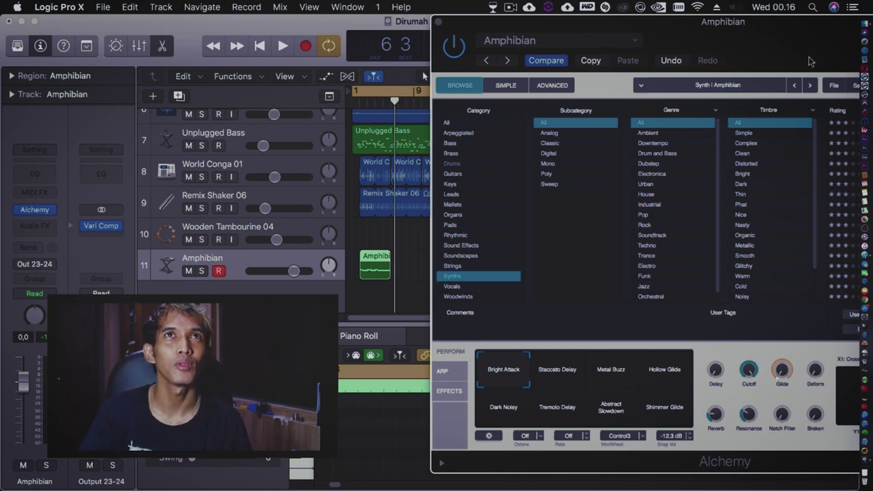
pyautogui.moveTo(806, 66); pyautogui.dragTo(650, 66)
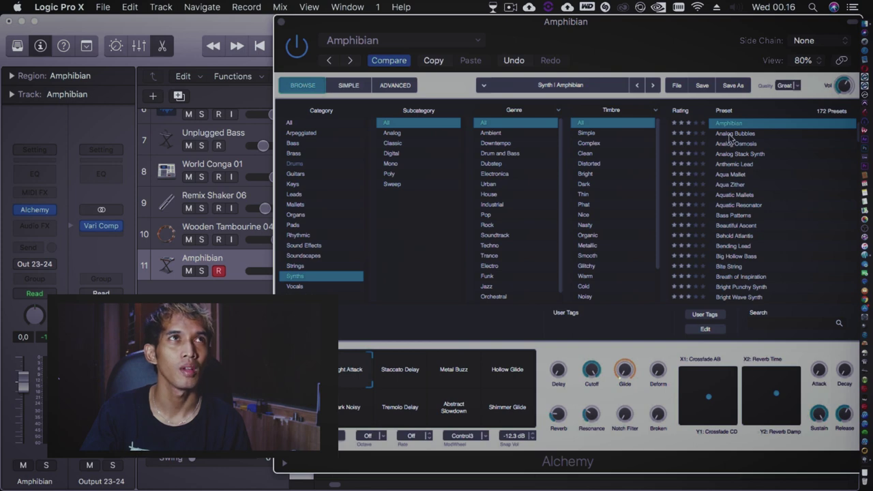
pyautogui.click(395, 134)
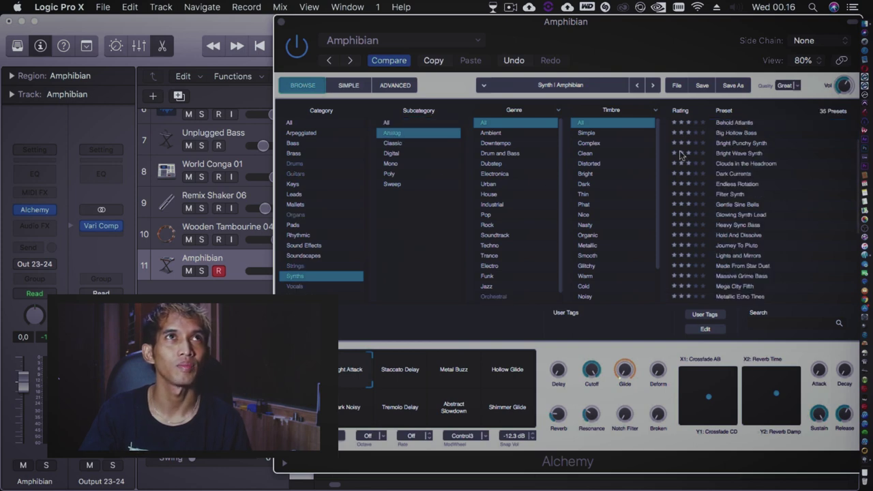
pyautogui.click(731, 124)
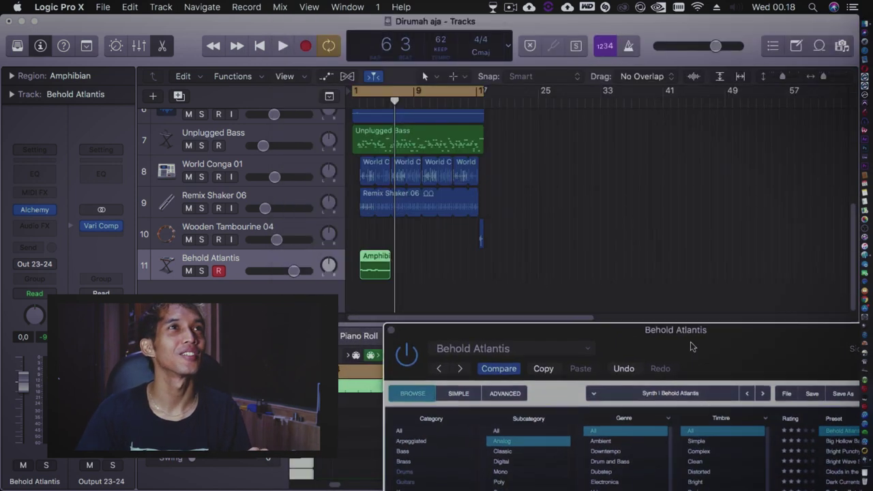
# Step: Play the arrangement from the region's start to about bar 6 to hear the recorded part with Behold Atlantis
pyautogui.press('Return')
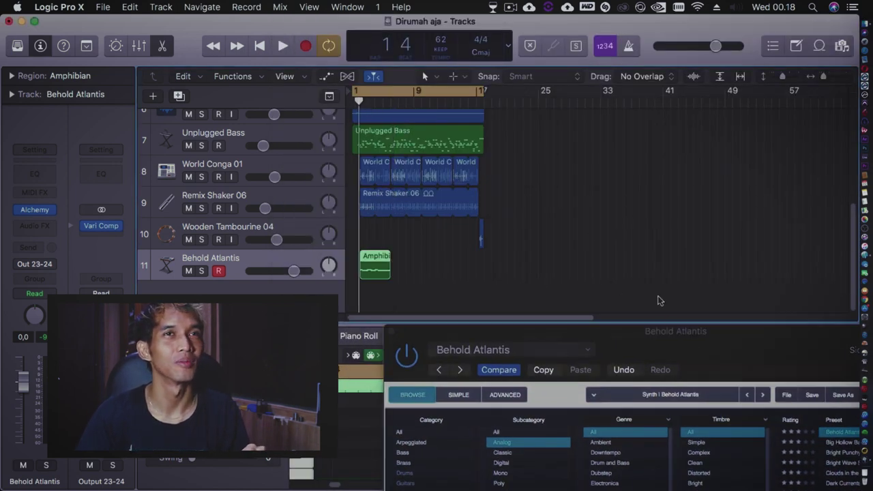
pyautogui.press('space')
pyautogui.moveTo(673, 337); pyautogui.dragTo(567, 80)
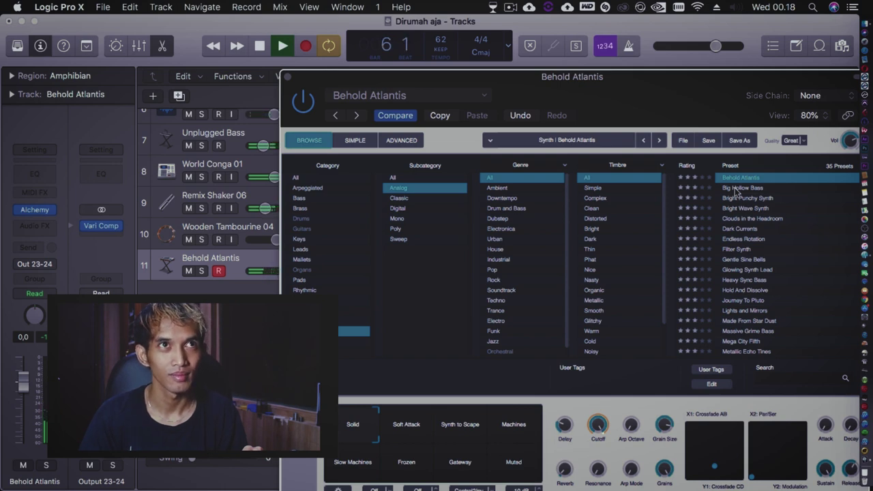
pyautogui.press('space')
# Step: Load Big Hollow Bass and audition the recorded part from bar 2 with cycle mode turned off
pyautogui.click(737, 188)
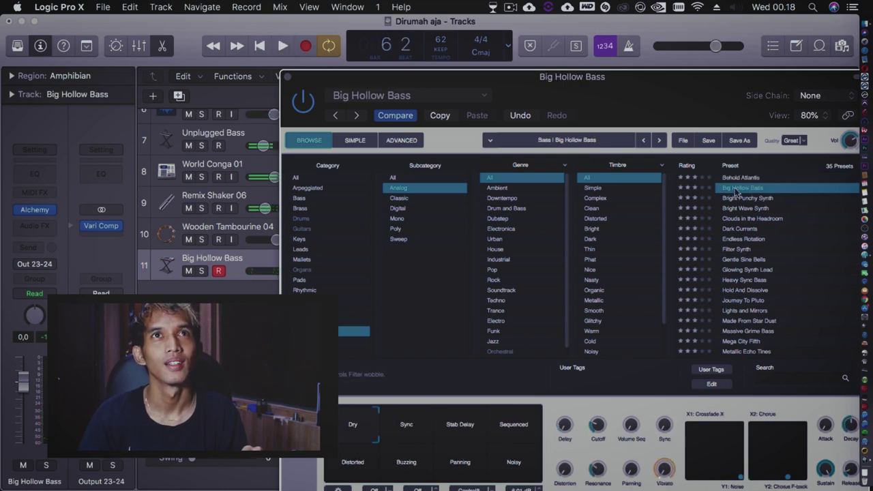
pyautogui.moveTo(706, 90); pyautogui.dragTo(692, 298)
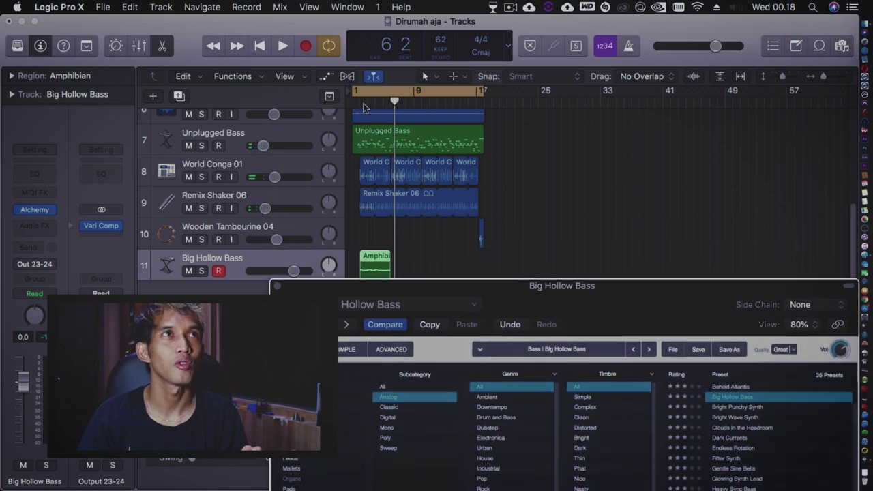
pyautogui.click(360, 102)
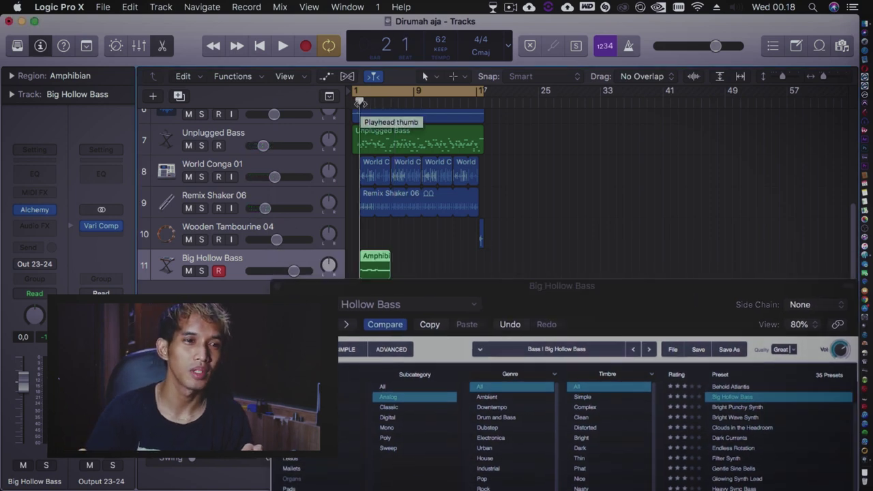
pyautogui.press('space')
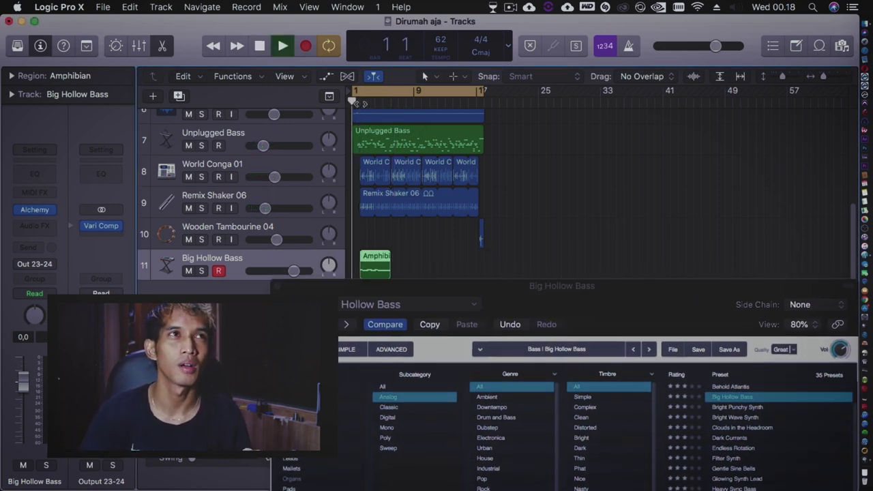
pyautogui.press('c')
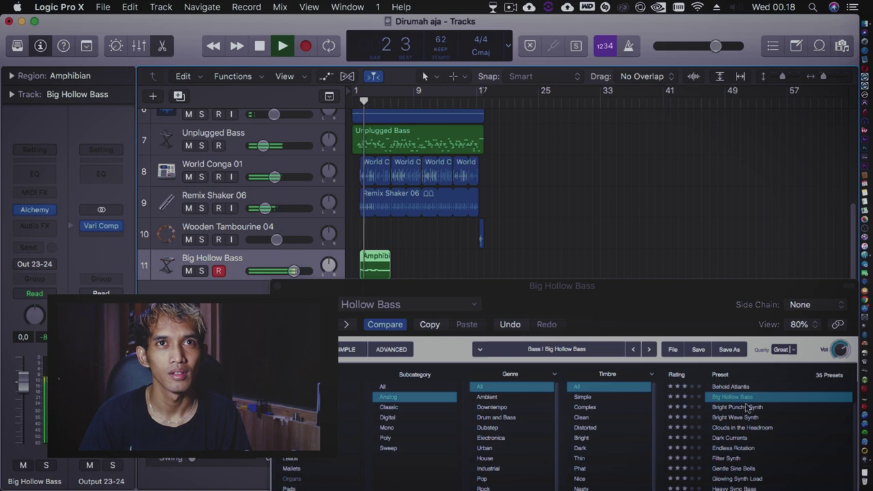
# Step: Audition the Bright Punchy Synth, Bright Wave Synth and Clouds in the Headroom presets on the recorded part, keeping Alchemy's preset list accessible
pyautogui.click(744, 407)
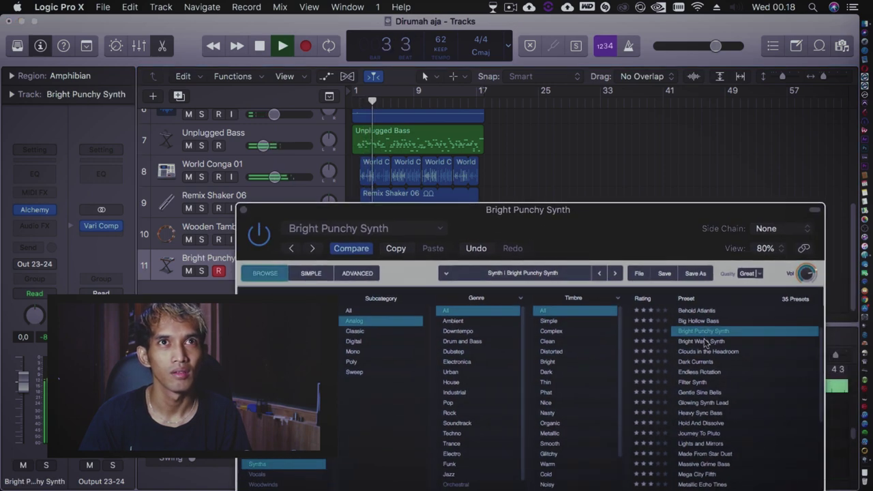
pyautogui.click(706, 342)
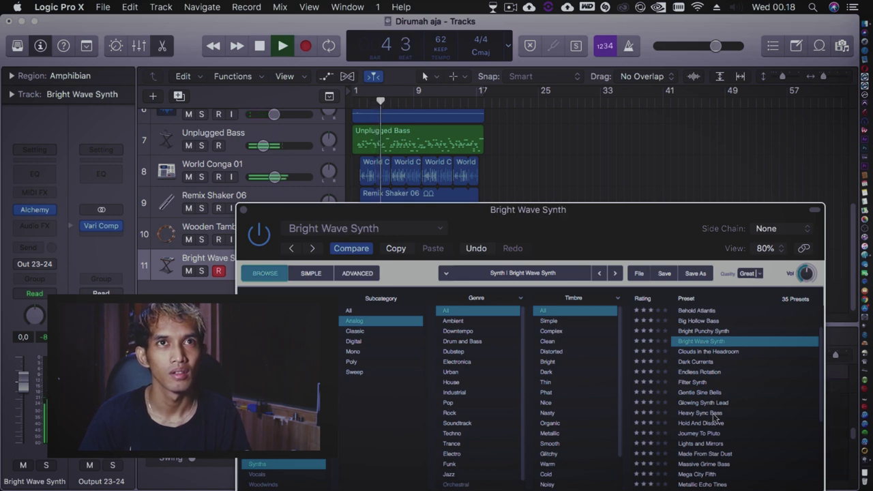
pyautogui.click(706, 352)
pyautogui.press('space')
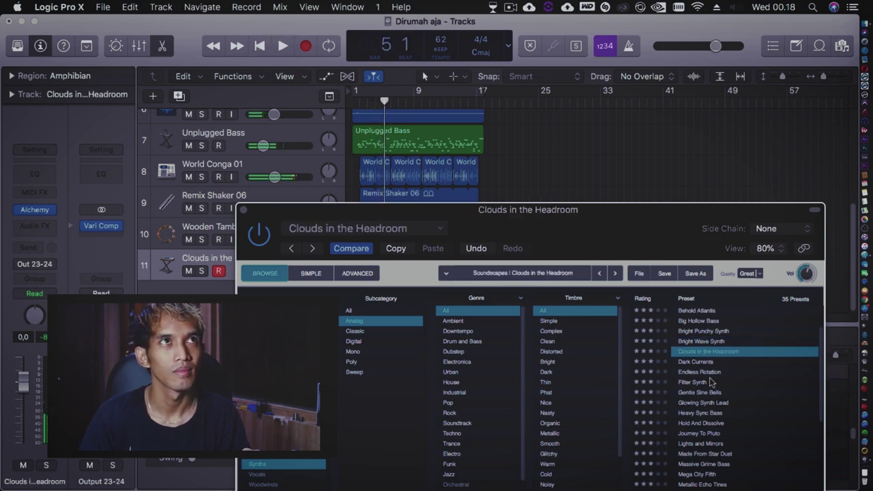
pyautogui.press('space')
pyautogui.click(399, 153)
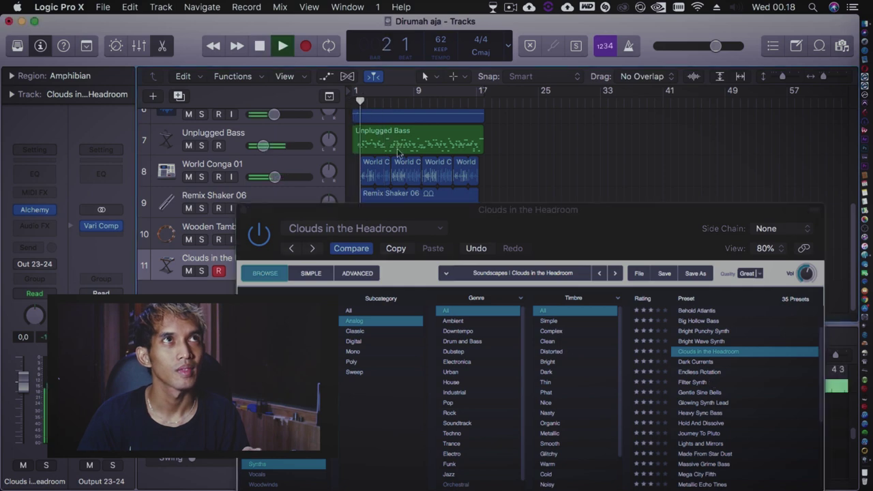
pyautogui.moveTo(617, 239); pyautogui.dragTo(501, 217)
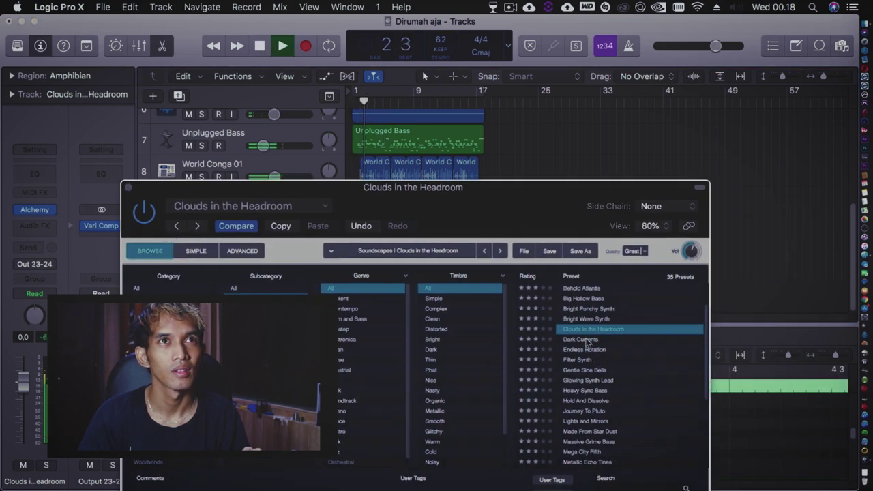
# Step: Try the Dark Currents and Endless Rotation presets, settle on Filter Synth, and play the recorded part from bar 2
pyautogui.click(584, 340)
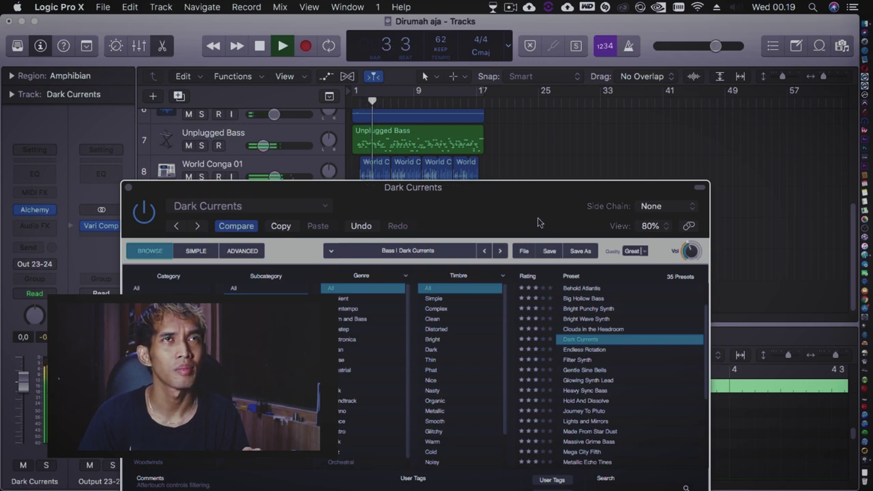
pyautogui.click(590, 350)
pyautogui.press('space')
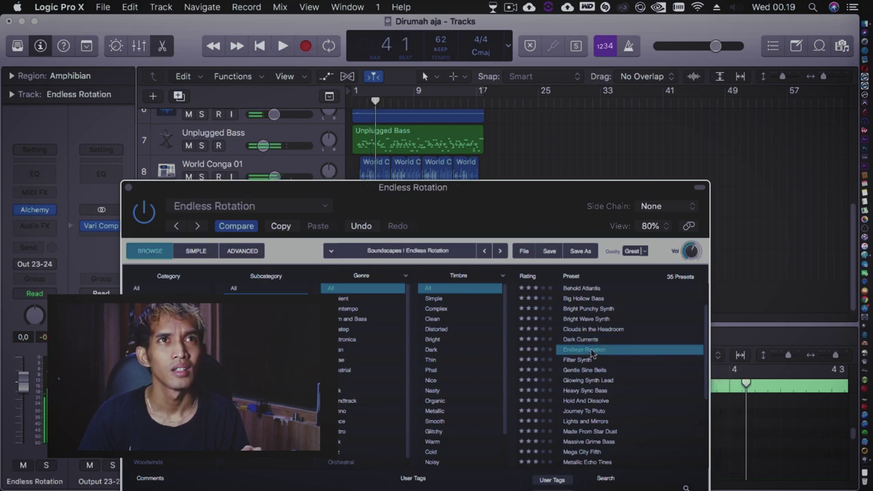
pyautogui.click(577, 360)
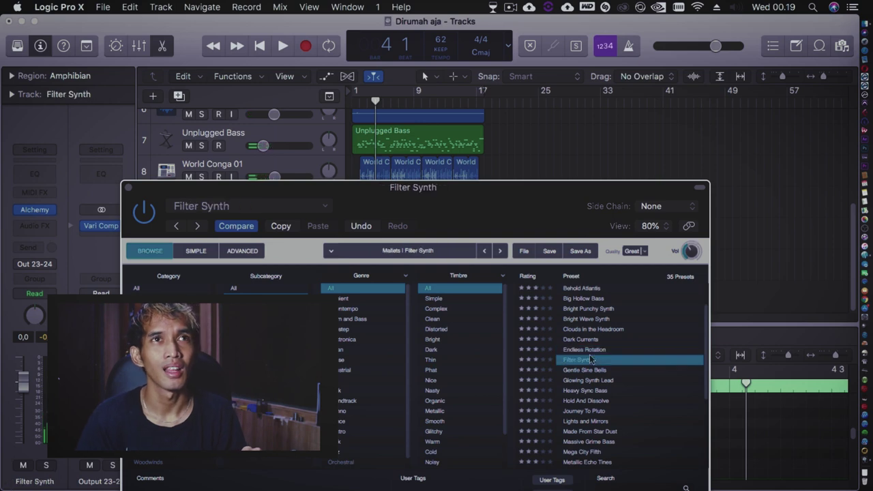
pyautogui.press('space')
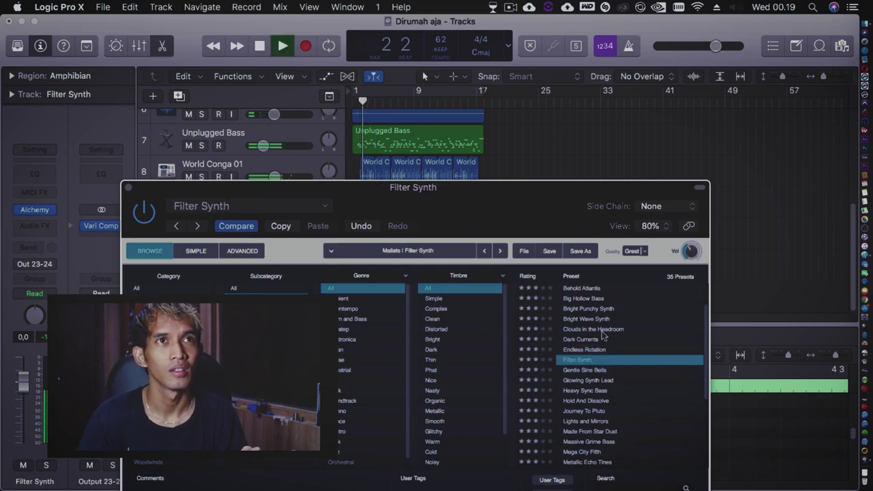
# Step: Look through more Alchemy presets during playback, load Gentle Sine Bells and play the recorded part from bar 2
pyautogui.scroll(-5, 602, 348)
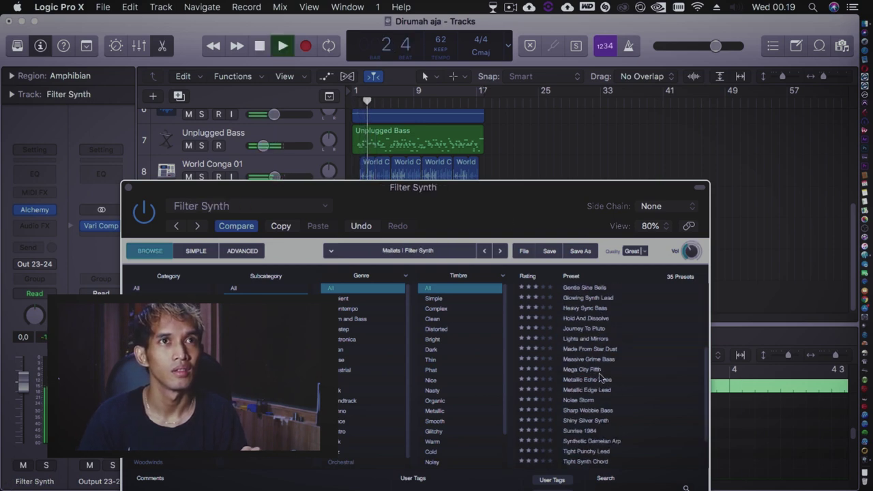
pyautogui.scroll(3, 600, 378)
pyautogui.scroll(-3, 600, 378)
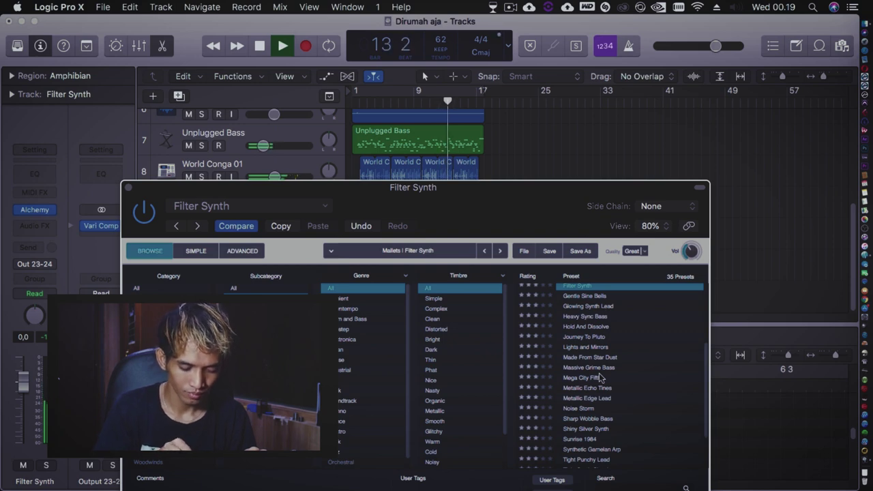
pyautogui.press('space')
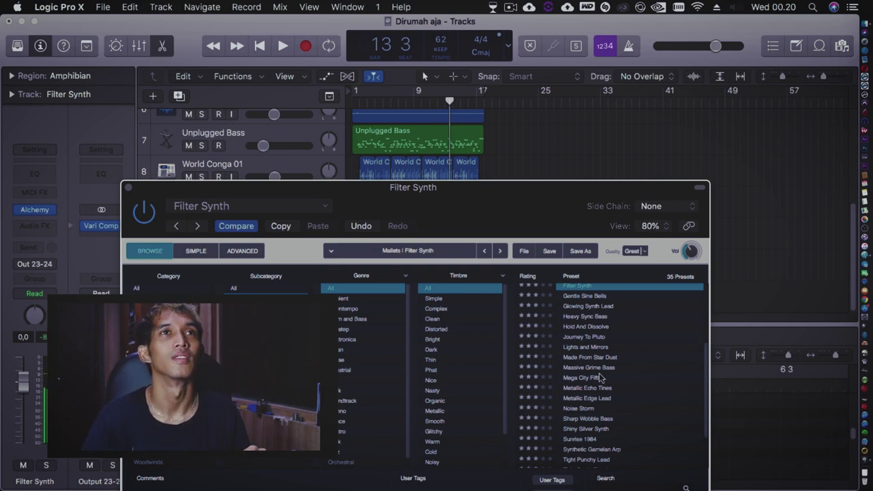
pyautogui.click(585, 296)
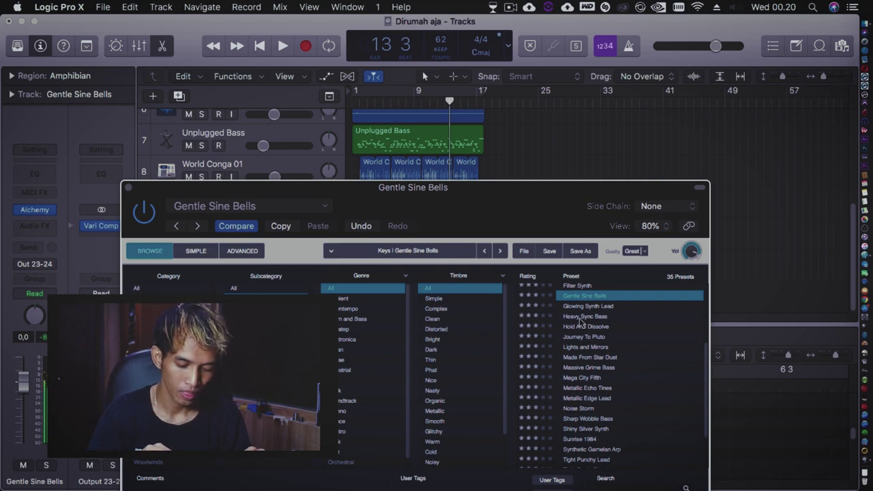
pyautogui.press('space')
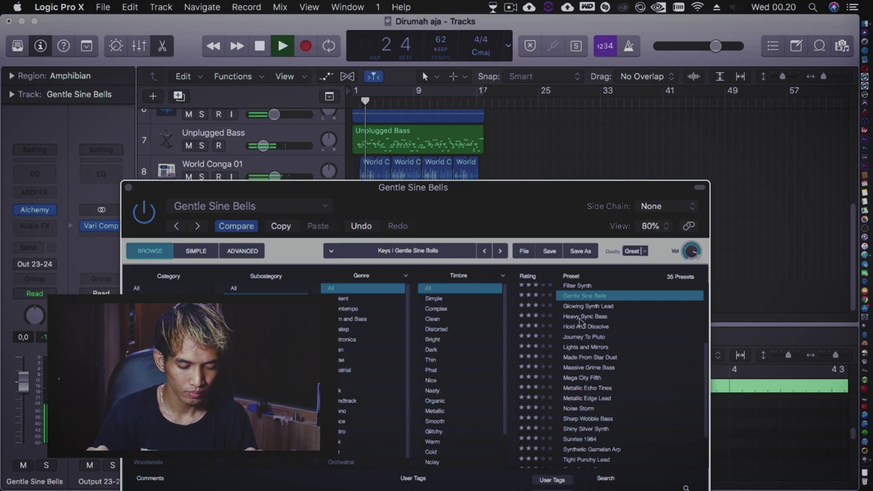
# Step: Move the Alchemy window aside, stop playback and show the Amphibian region's notes in an enlarged Piano Roll
pyautogui.moveTo(537, 196); pyautogui.dragTo(829, 228)
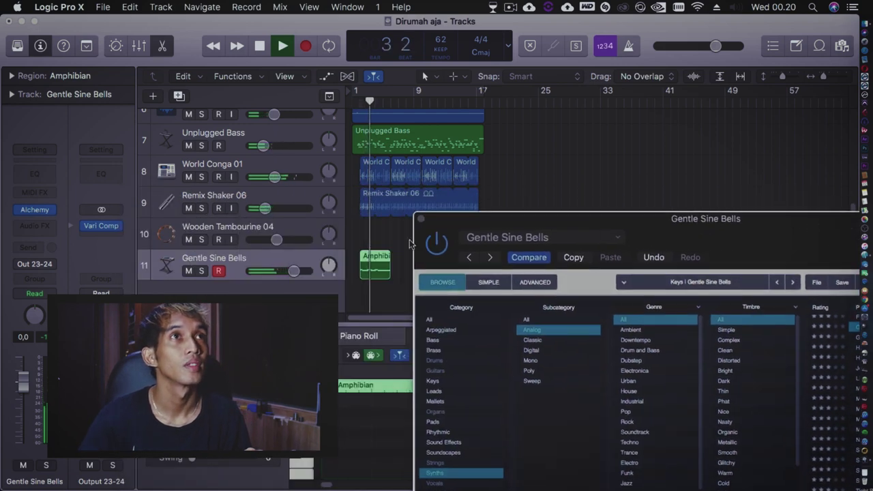
pyautogui.doubleClick(385, 271)
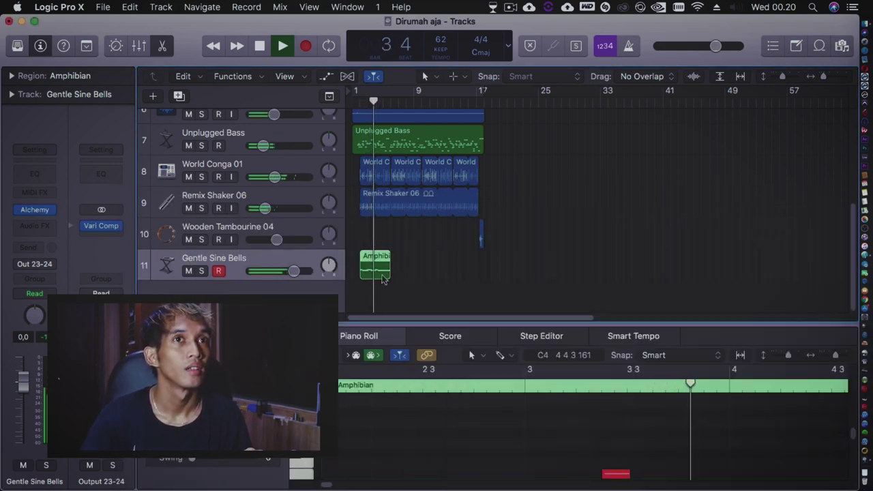
pyautogui.press('space')
pyautogui.press('e')
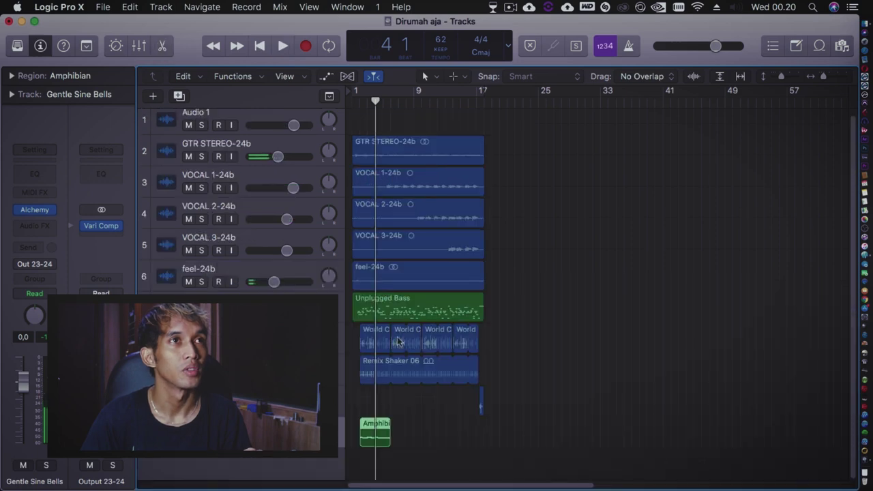
pyautogui.doubleClick(381, 431)
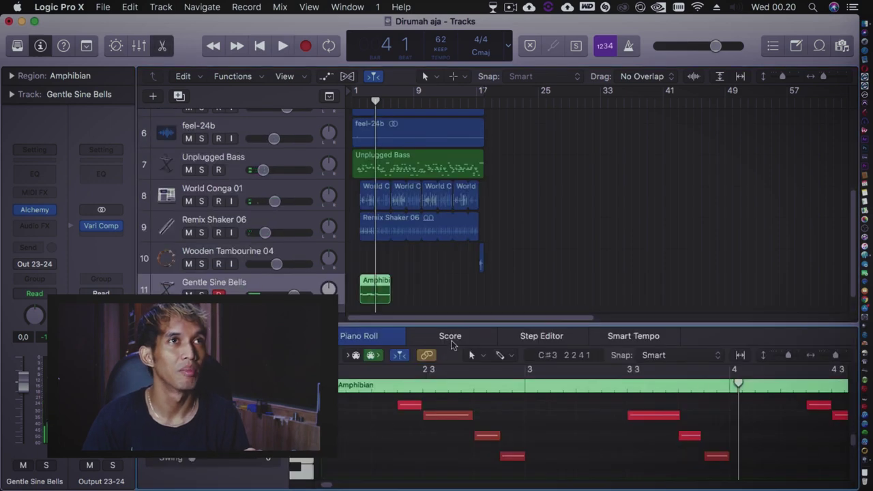
pyautogui.moveTo(454, 326); pyautogui.dragTo(454, 125)
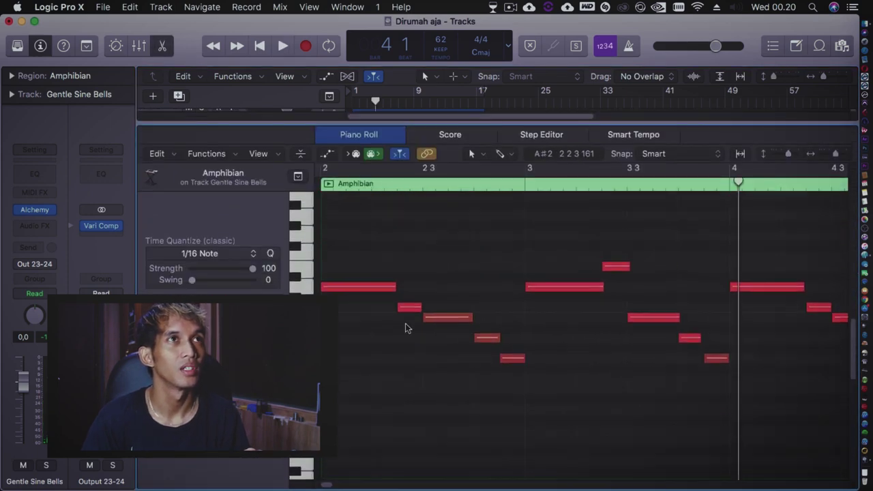
# Step: Transpose all notes of the Amphibian region up two octaves, so the first note sits on D5
pyautogui.press('super+a')
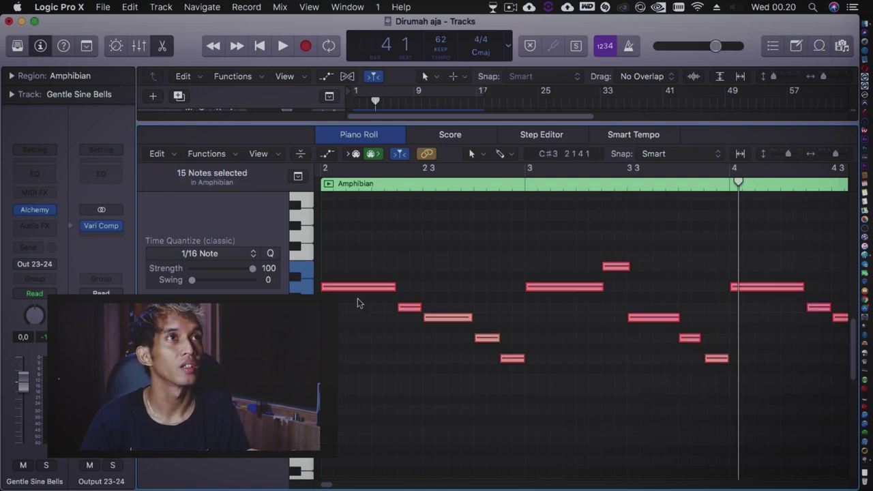
pyautogui.scroll(5, 365, 334)
pyautogui.scroll(2, 368, 353)
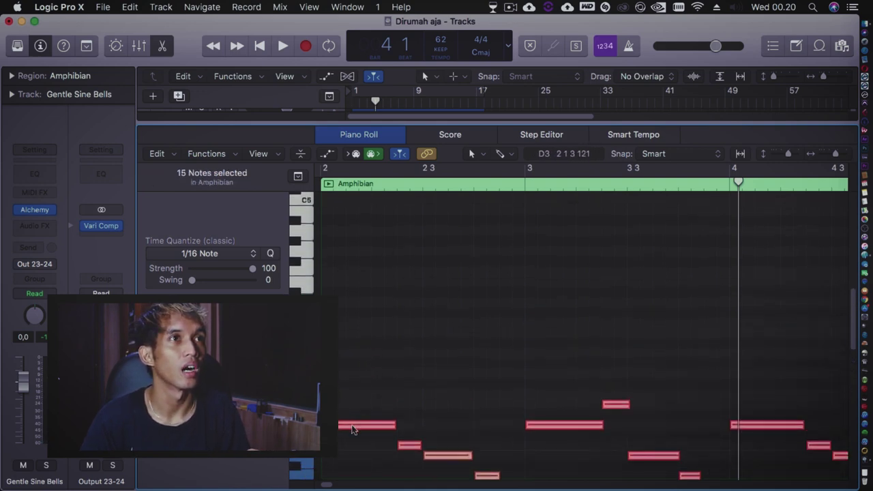
pyautogui.moveTo(353, 428); pyautogui.dragTo(356, 236)
pyautogui.scroll(7, 346, 345)
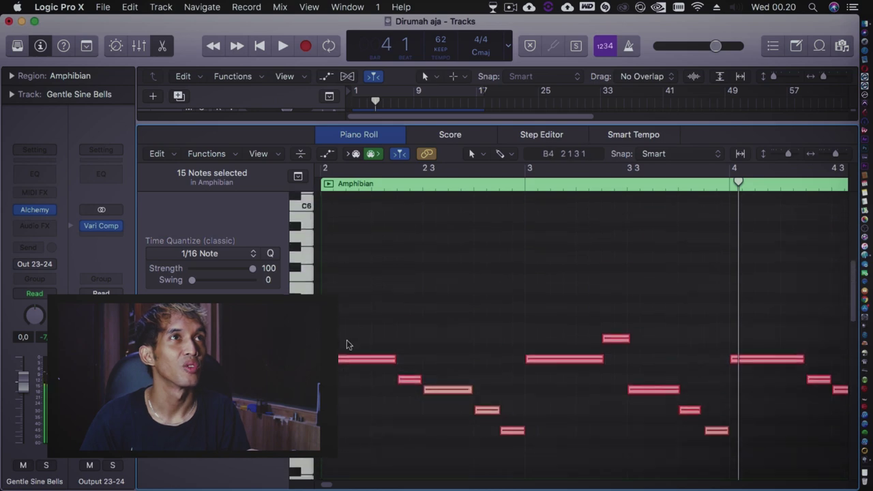
pyautogui.scroll(1, 346, 344)
pyautogui.moveTo(346, 375); pyautogui.dragTo(346, 326)
# Step: Play the transposed part from bar 2 with the notes deselected and more of the arrangement shown above a smaller Piano Roll
pyautogui.press('space')
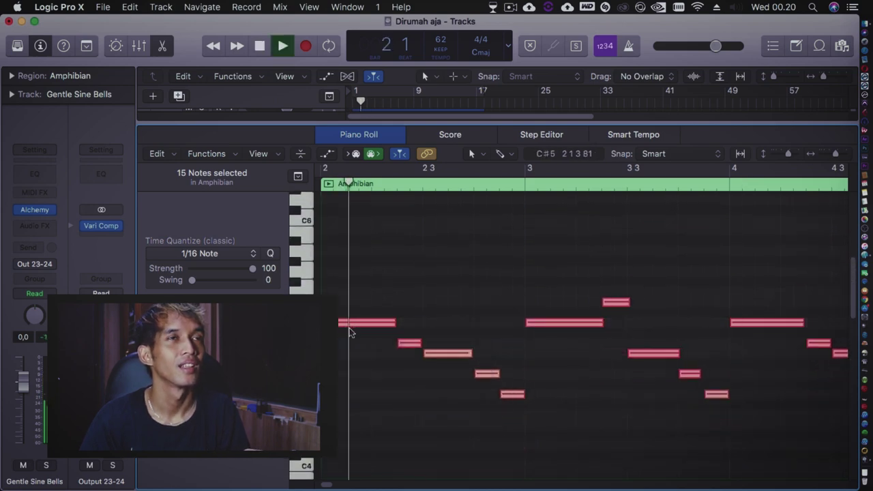
pyautogui.click(381, 371)
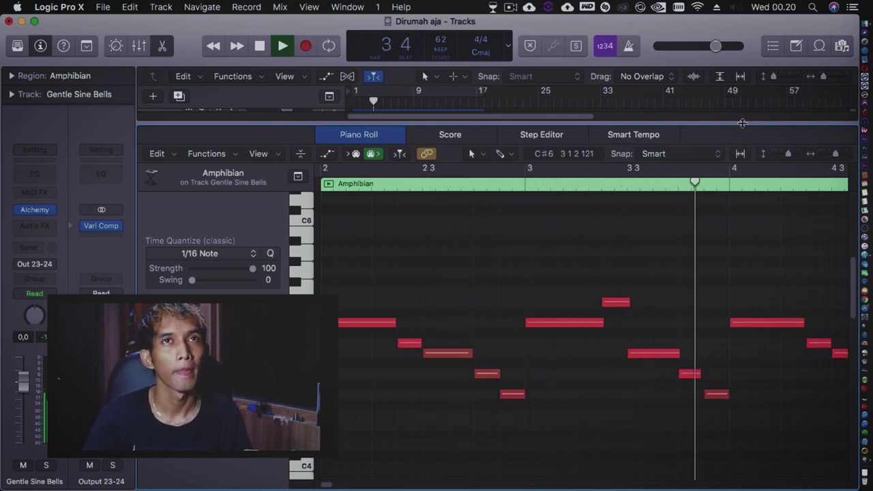
pyautogui.moveTo(742, 123); pyautogui.dragTo(735, 245)
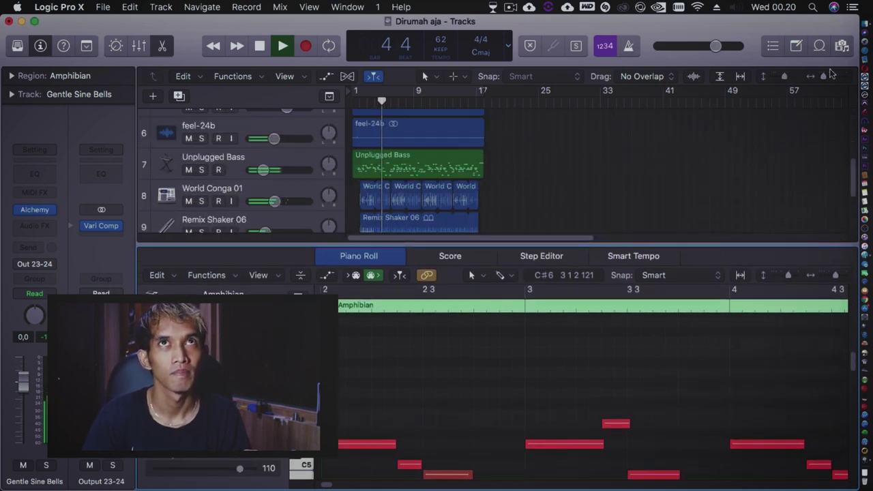
pyautogui.moveTo(830, 75); pyautogui.dragTo(822, 76)
pyautogui.scroll(-2, 586, 192)
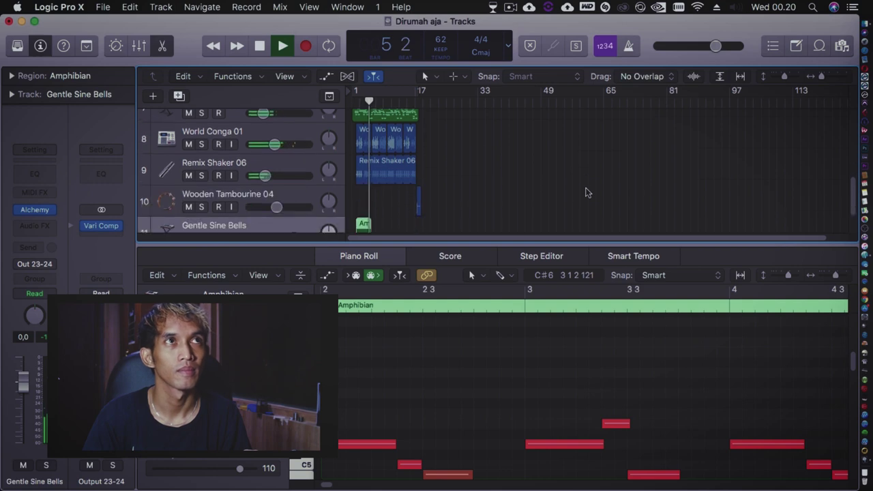
pyautogui.scroll(-1, 585, 192)
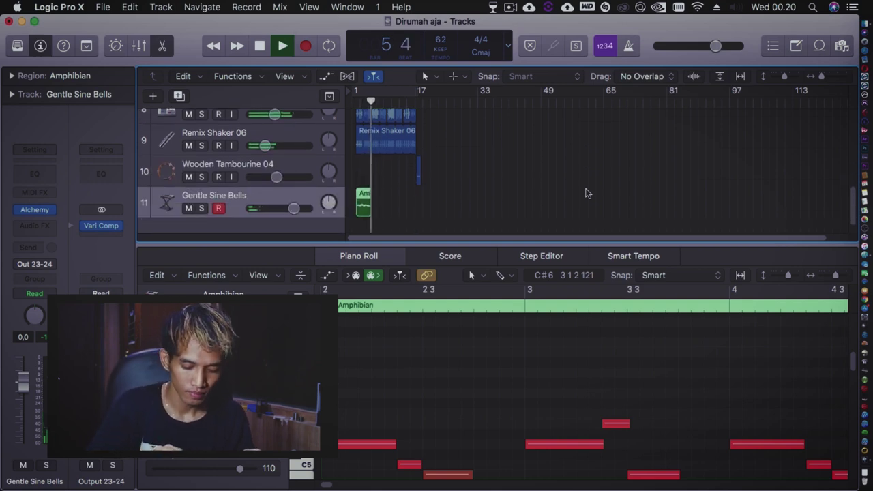
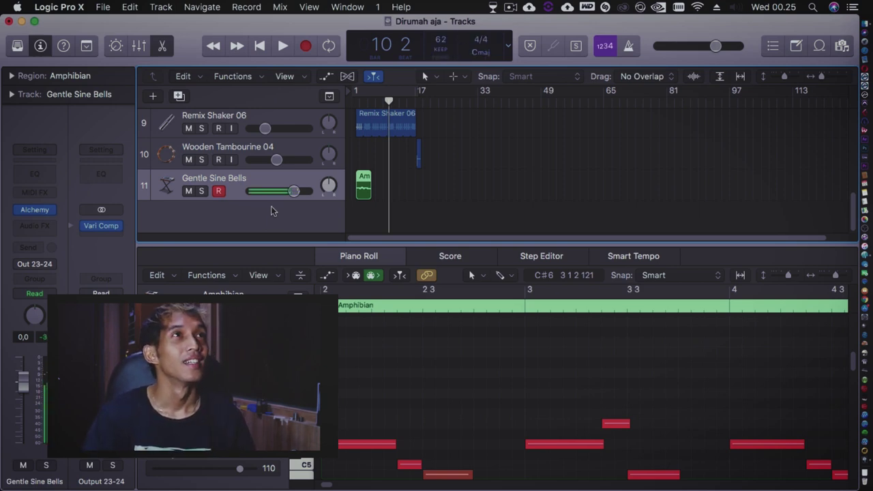
# Step: Add a new software instrument track below Gentle Sine Bells and load the stereo EXS24 (Sampler) as its instrument
pyautogui.rightClick(251, 218)
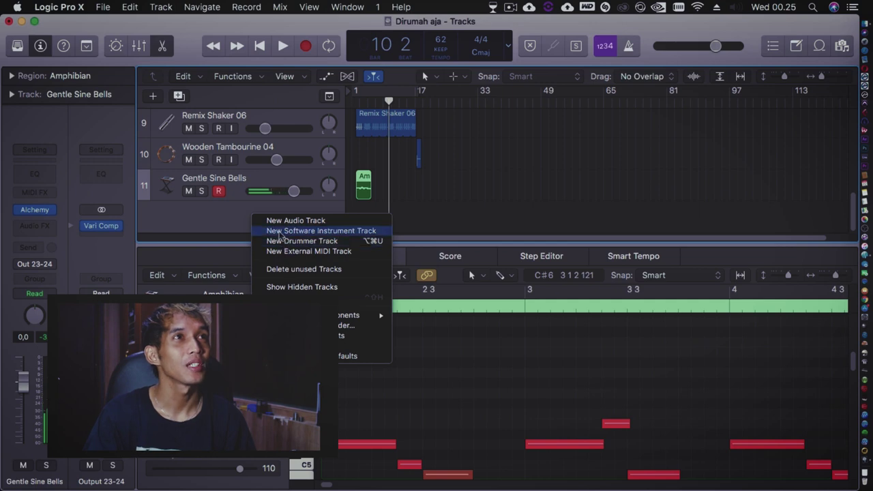
pyautogui.click(316, 231)
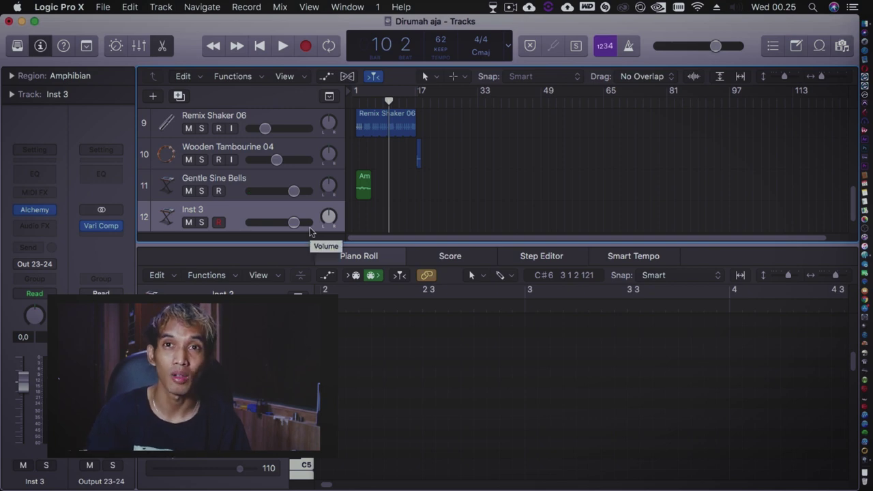
pyautogui.click(36, 211)
pyautogui.moveTo(139, 174)
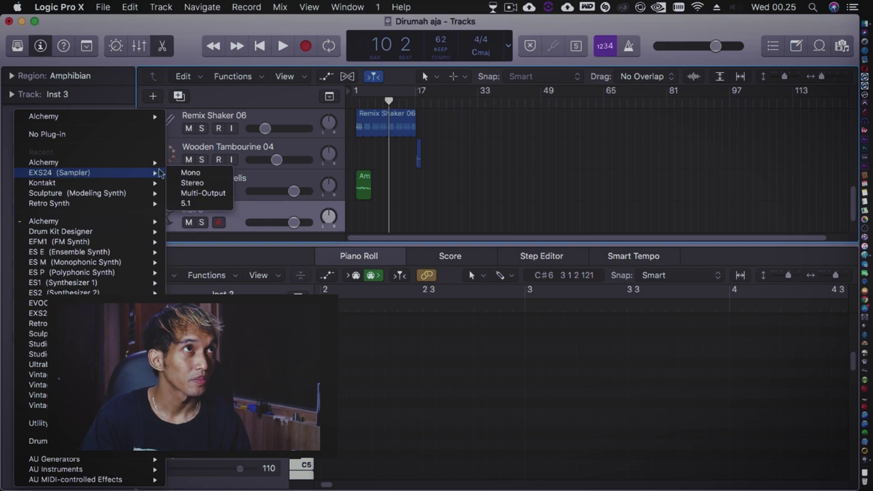
pyautogui.click(191, 184)
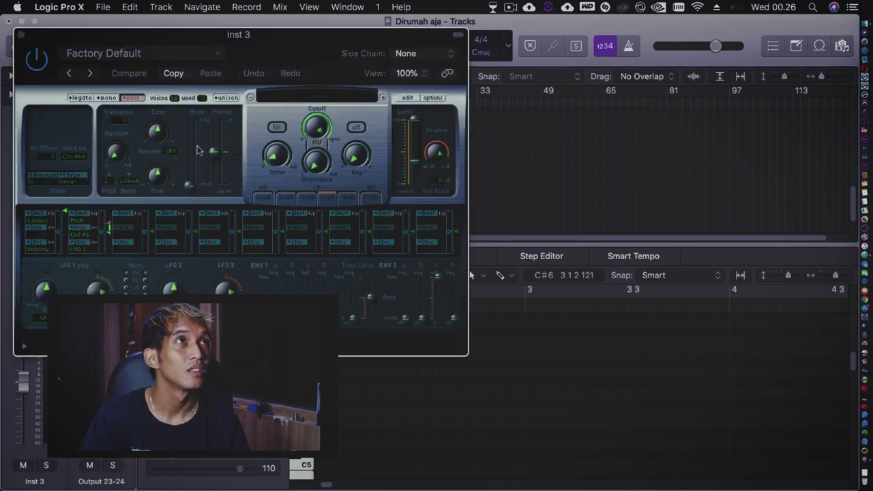
# Step: Load the Steinway Grand Piano 2 instrument from the Acoustic Pianos category into the EXS24 sampler
pyautogui.click(283, 104)
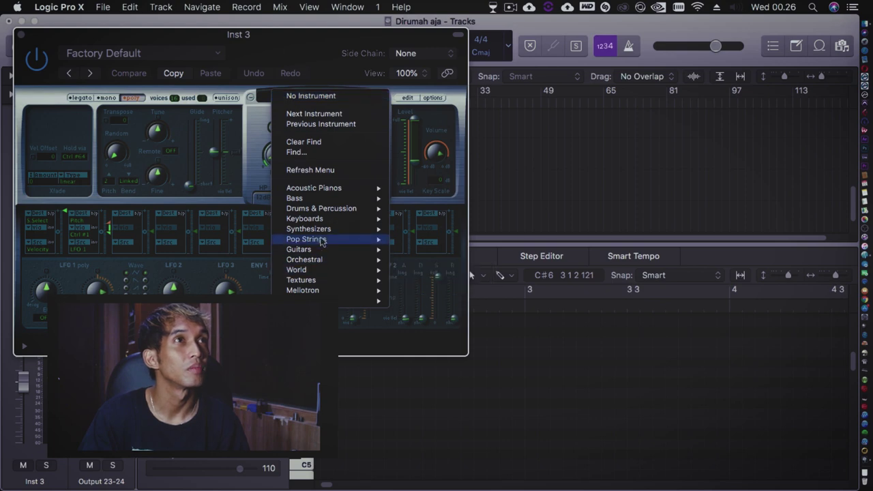
pyautogui.moveTo(391, 239)
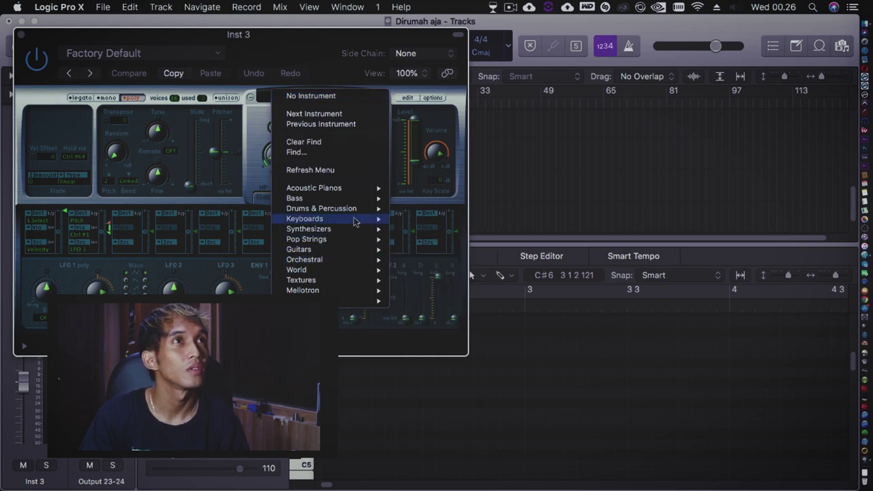
pyautogui.moveTo(365, 192)
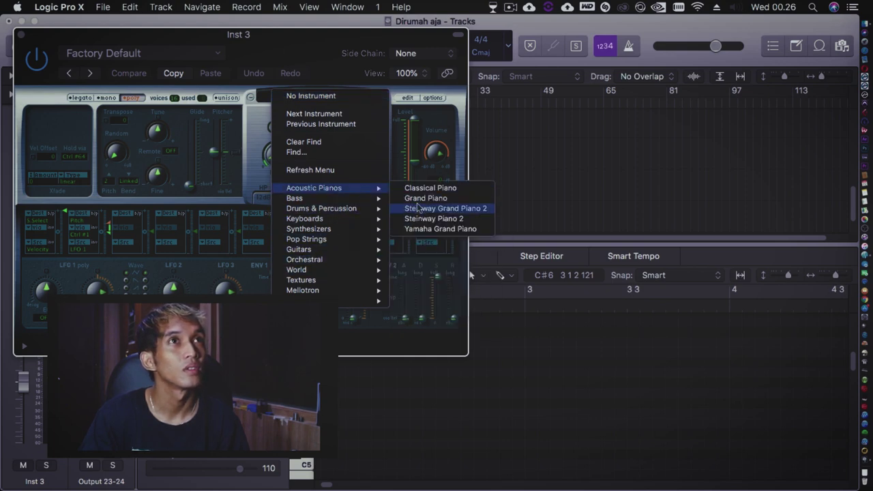
pyautogui.click(419, 208)
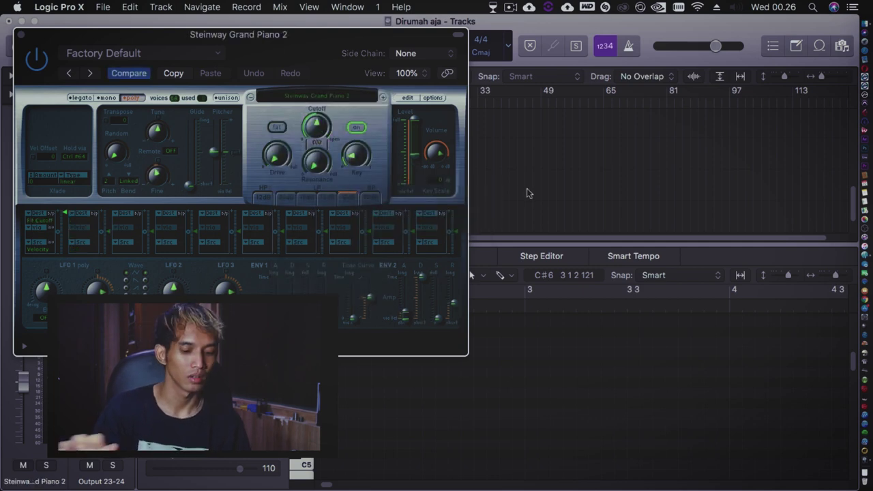